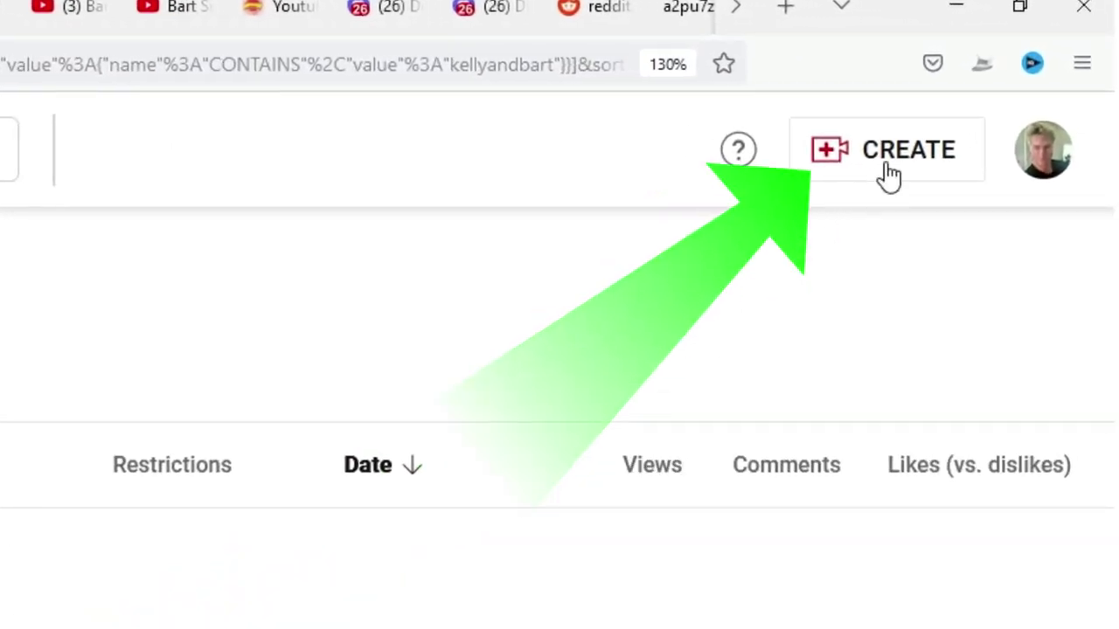
Start a new video upload and browse to the Audiobook Videos (For YouTube) folder
click(889, 175)
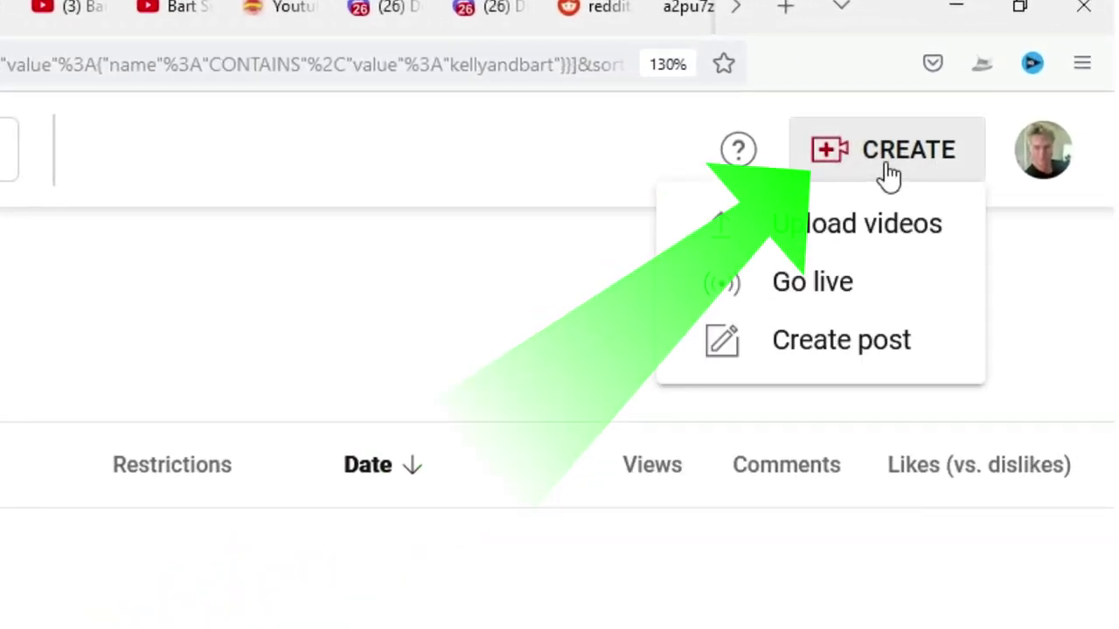
click(915, 229)
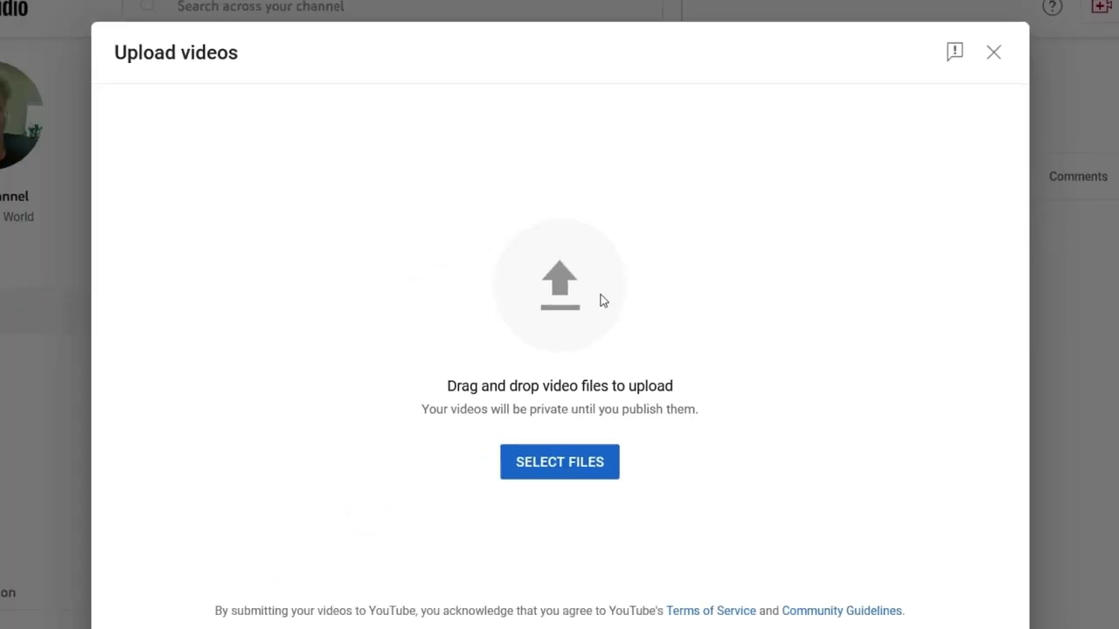
click(600, 299)
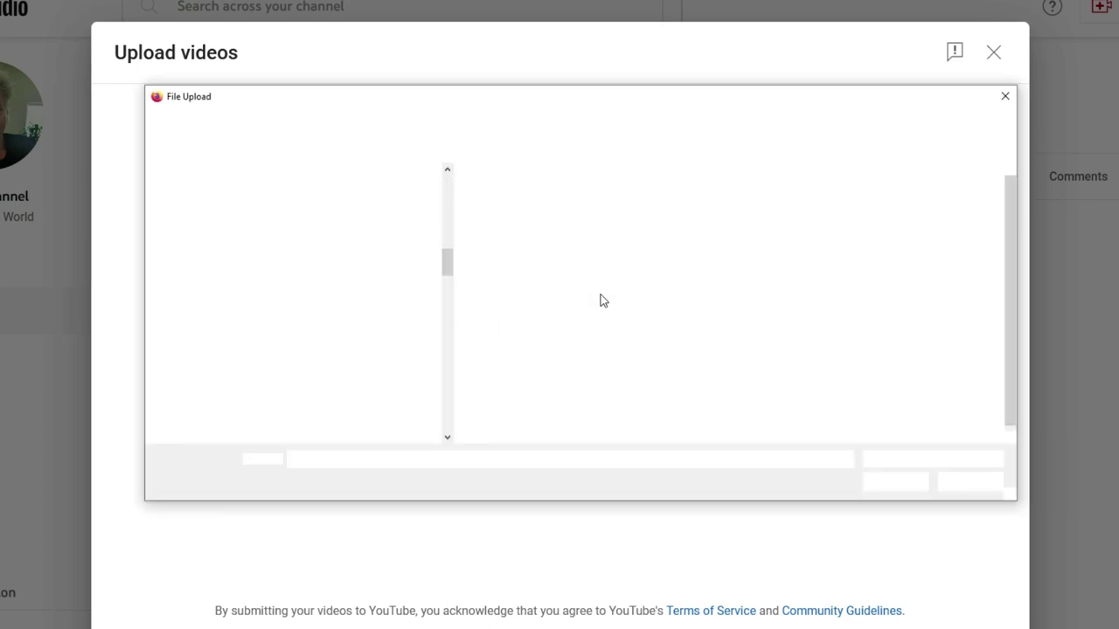
drag(445, 264, 392, 253)
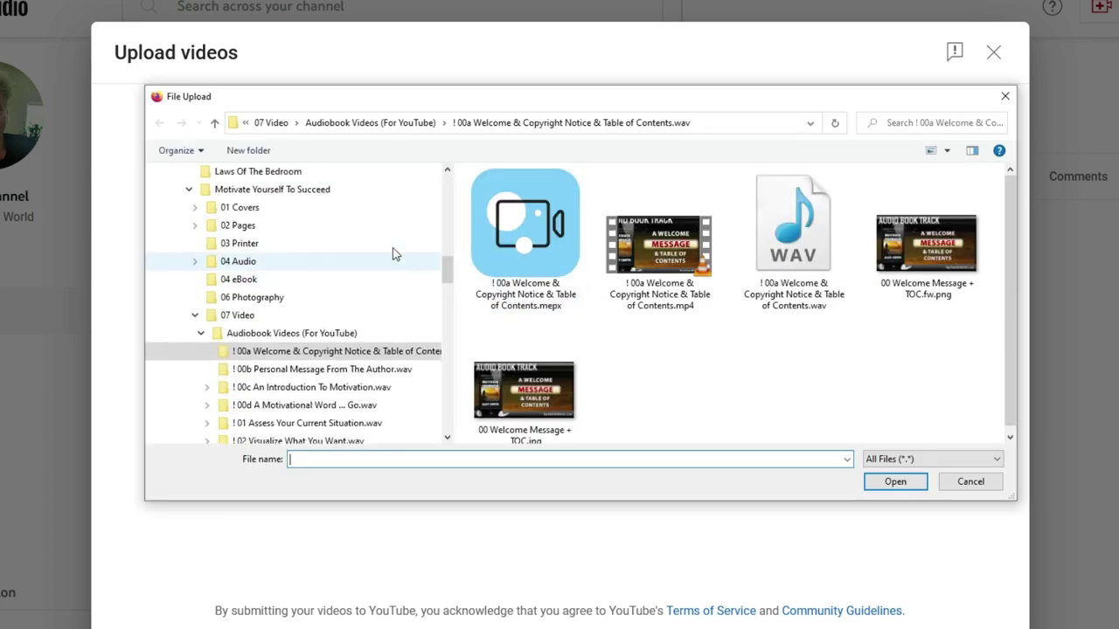
click(330, 196)
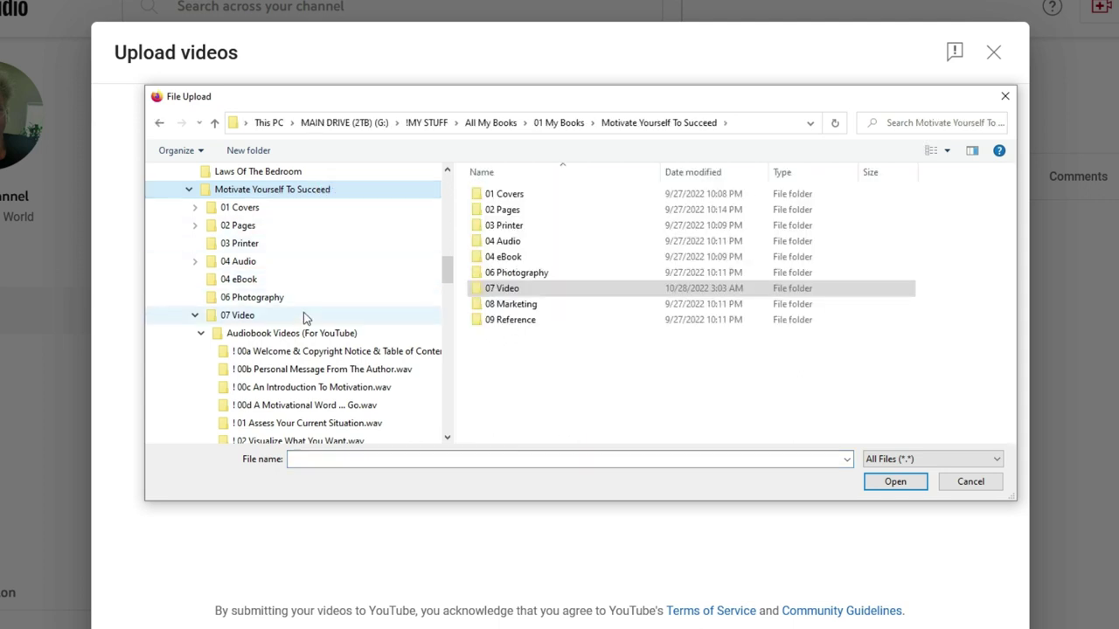
click(340, 317)
click(386, 333)
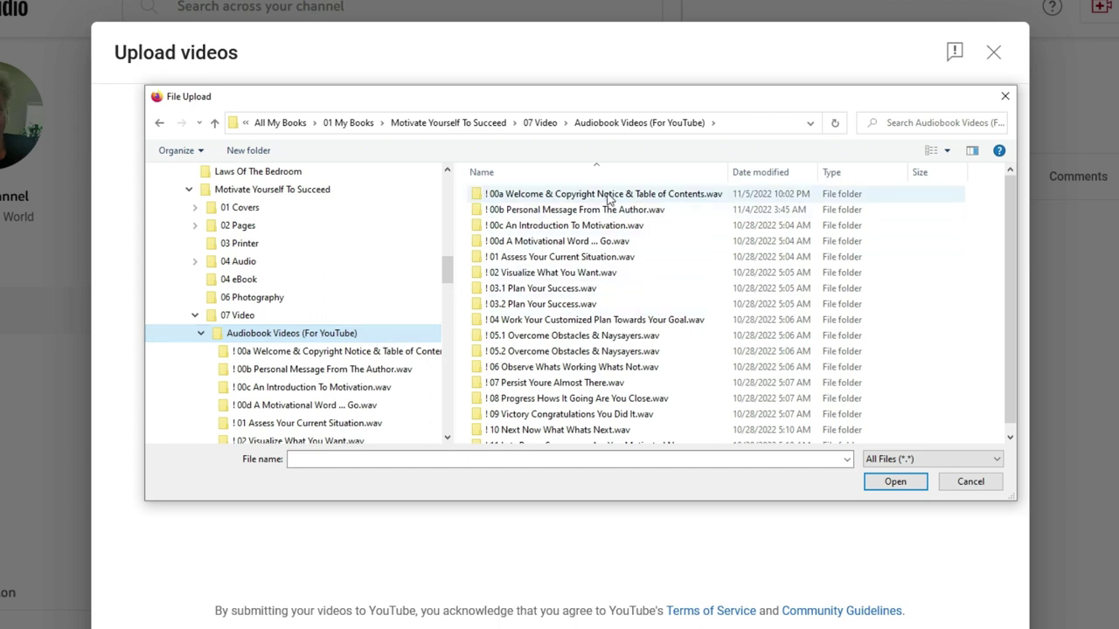
Open the welcome track folder and upload its MP4 video, passing over the WAV, PNG and JPG files
click(638, 194)
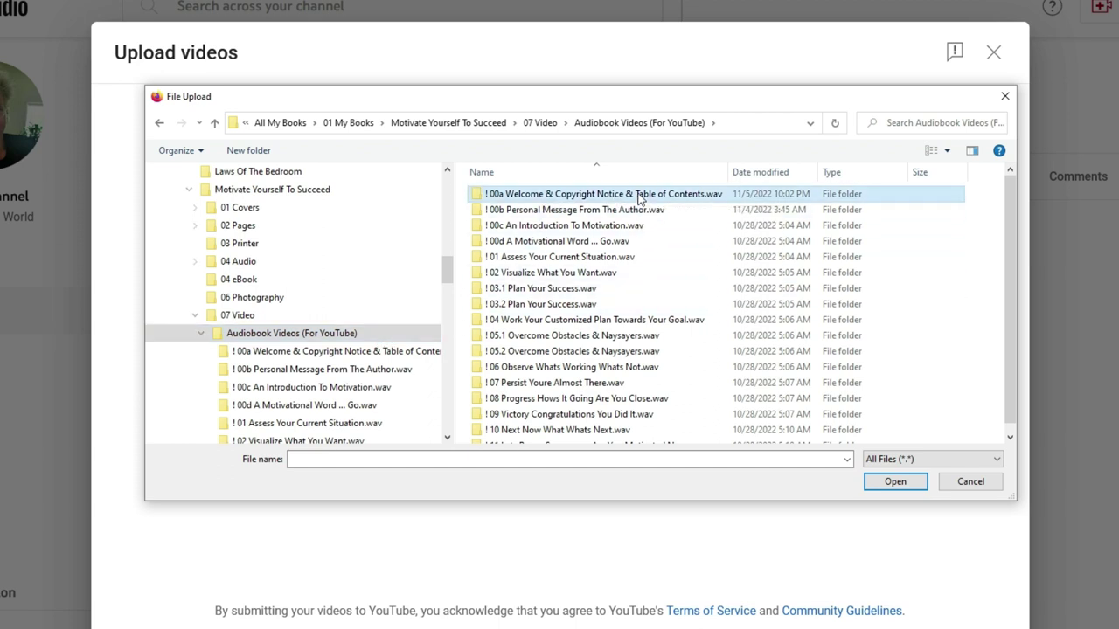
double_click(638, 194)
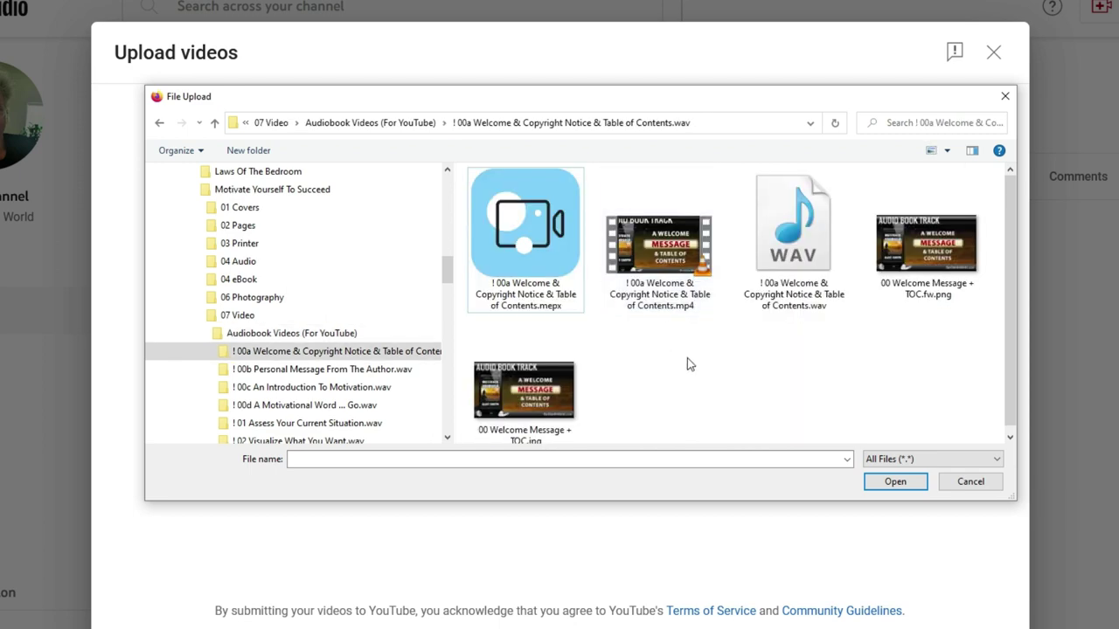
click(687, 310)
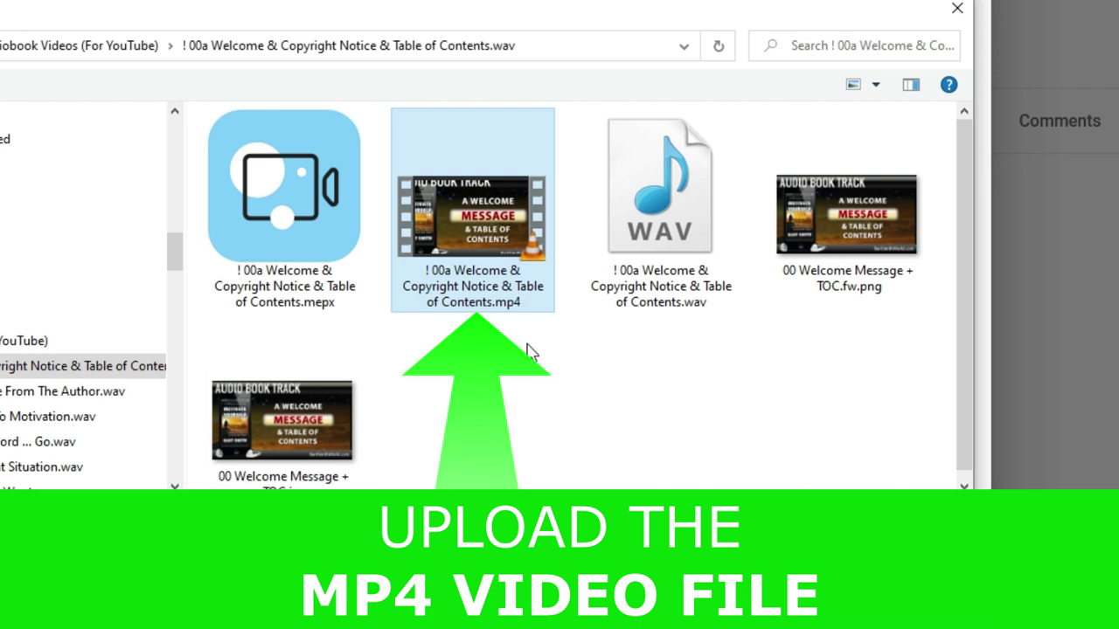
click(706, 307)
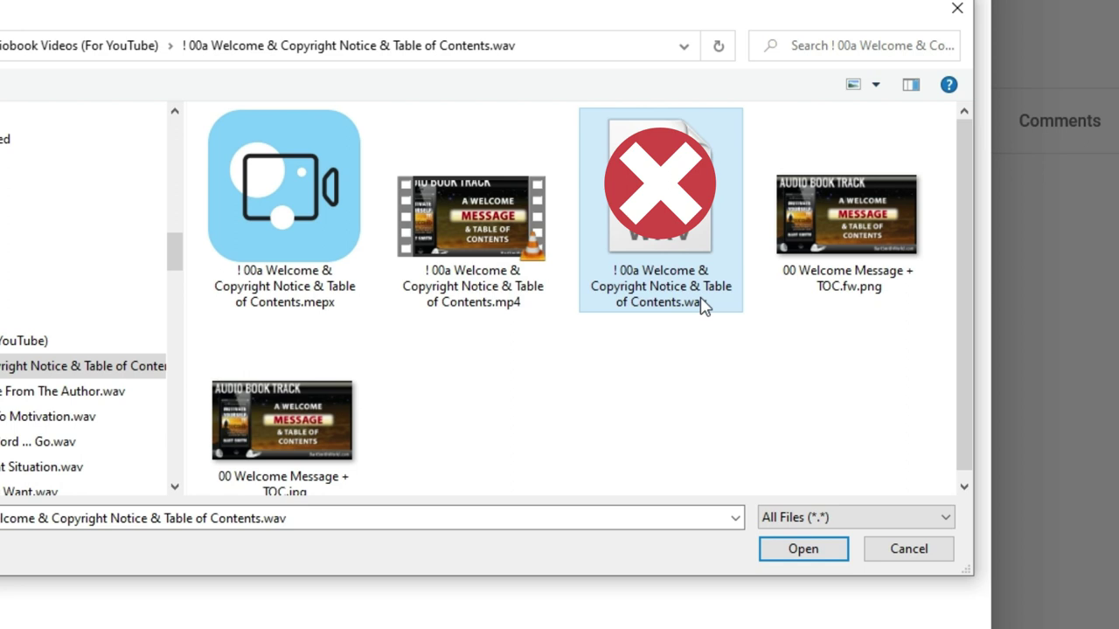
click(876, 278)
click(349, 419)
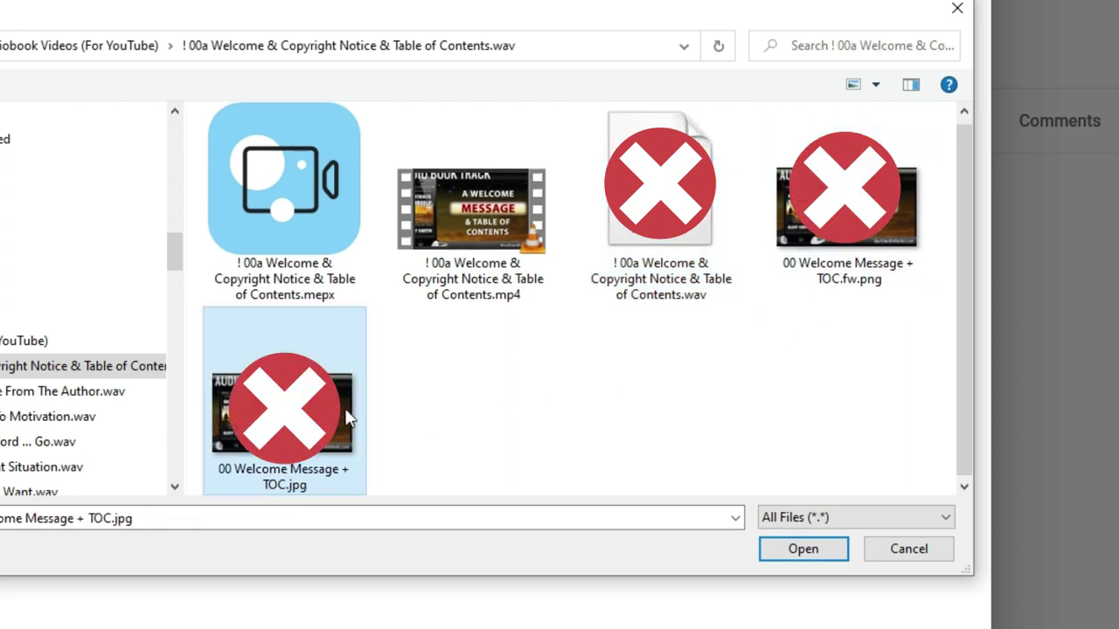
click(499, 269)
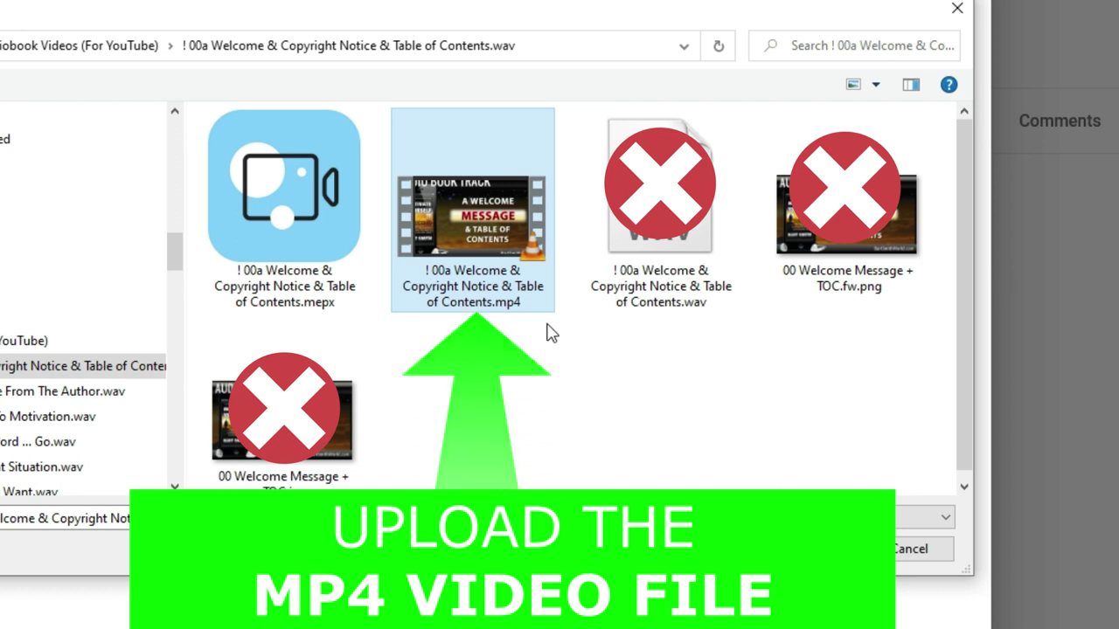
double_click(479, 231)
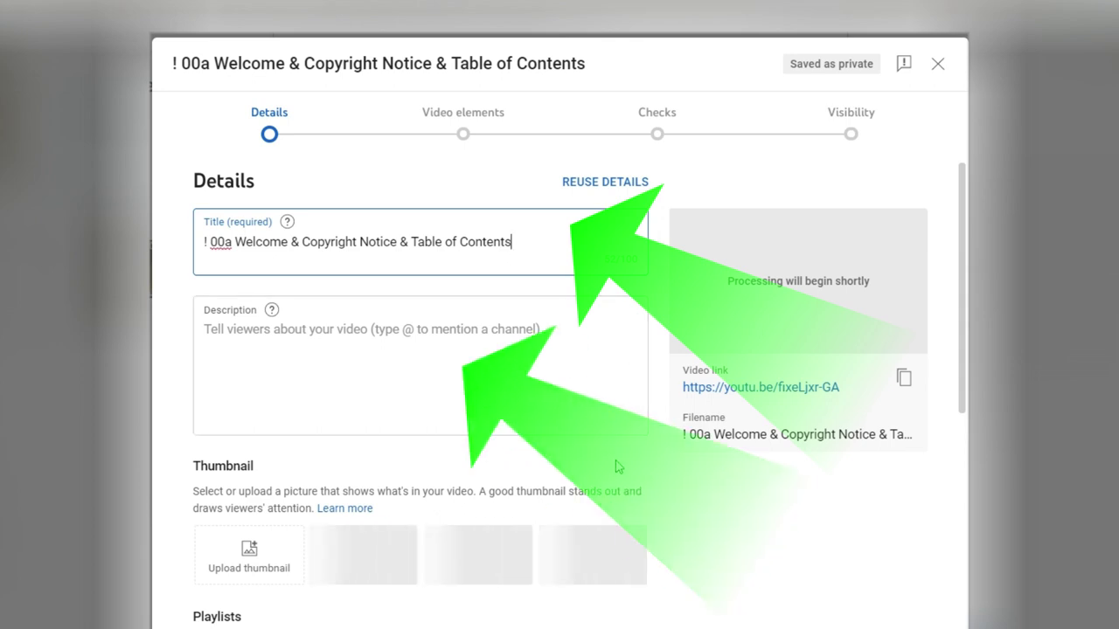
Scroll down the Details form and back to the Title field while the video processes
scroll(689, 550, down, 5)
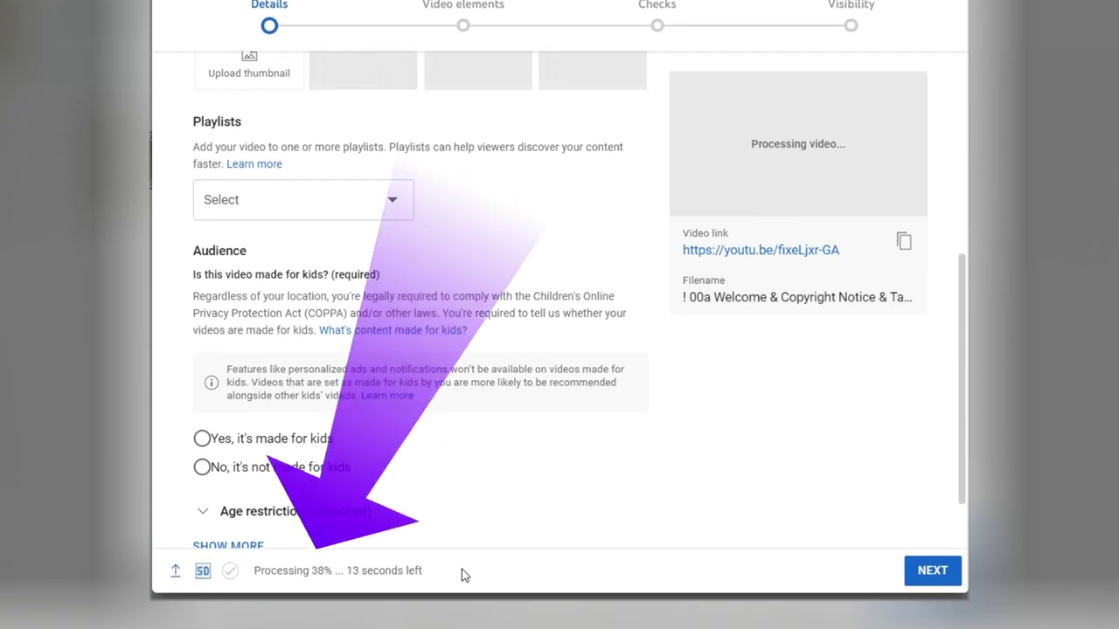
scroll(664, 472, up, 5)
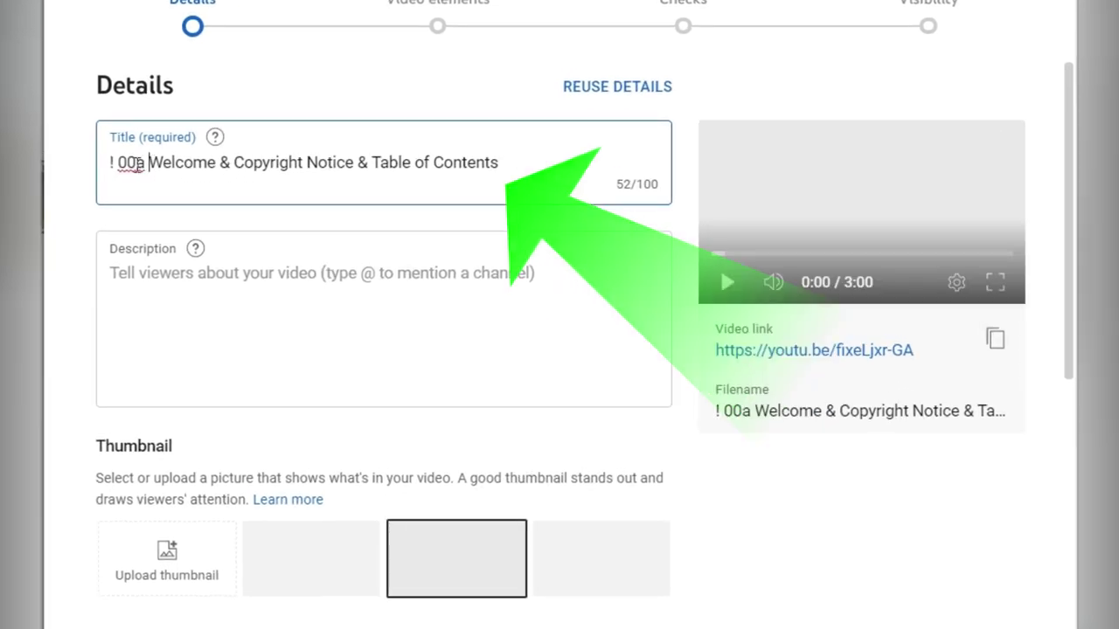
Remove the '! 00a' prefix from the title and paste the description template into Description
drag(148, 164, 79, 174)
key(BackSpace)
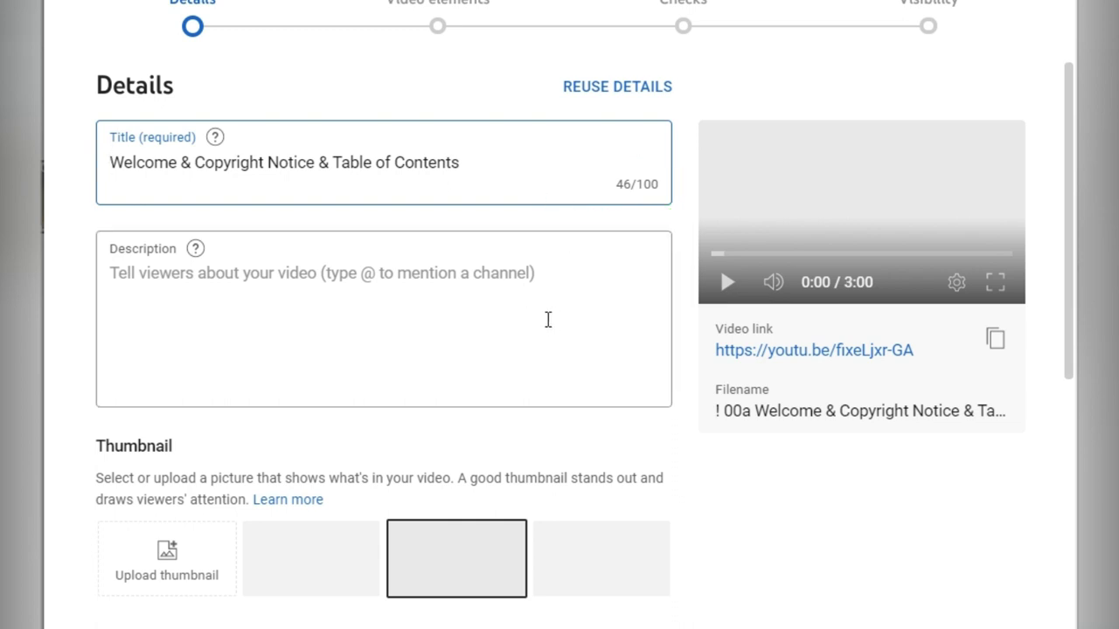
click(547, 320)
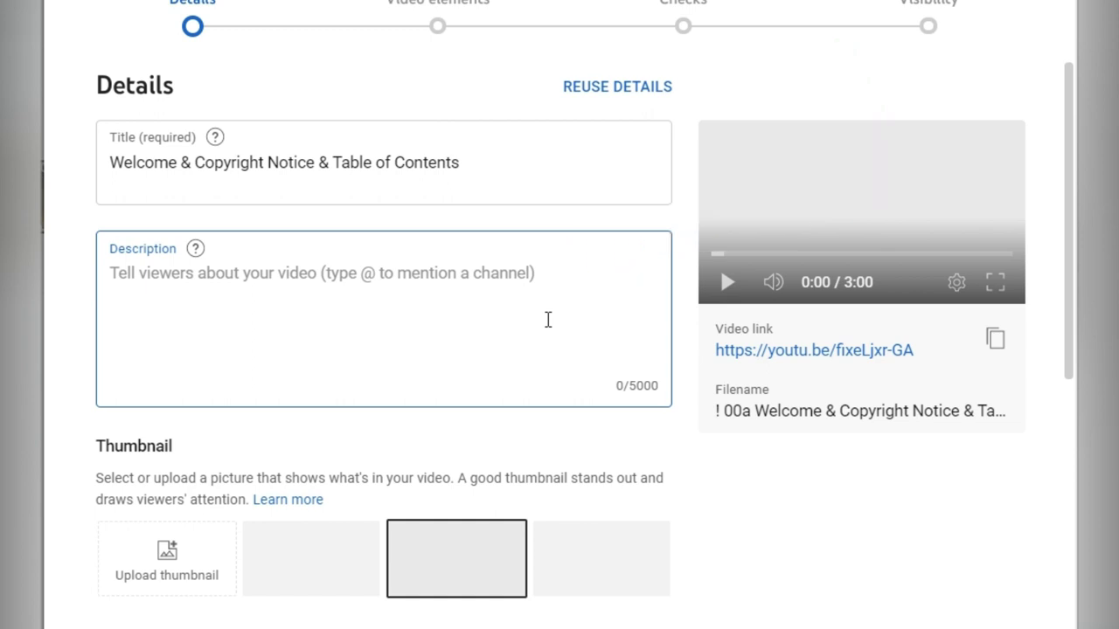
key(ctrl+v)
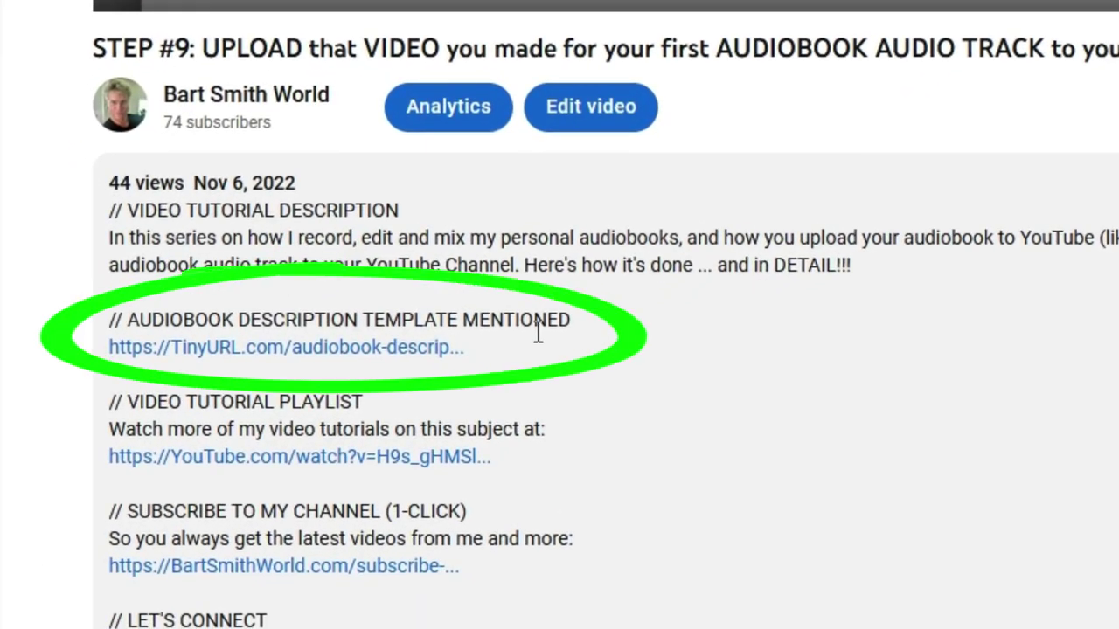
Copy the entire audiobook description template from the linked Google Doc
click(439, 357)
scroll(577, 267, down, 5)
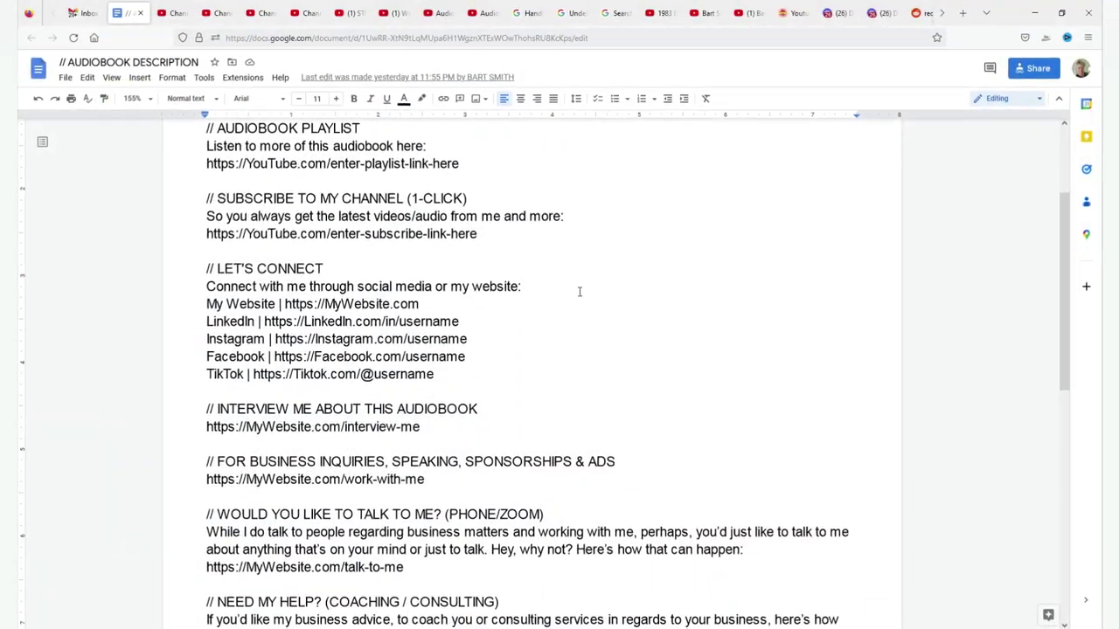
key(ctrl+a)
right_click(392, 252)
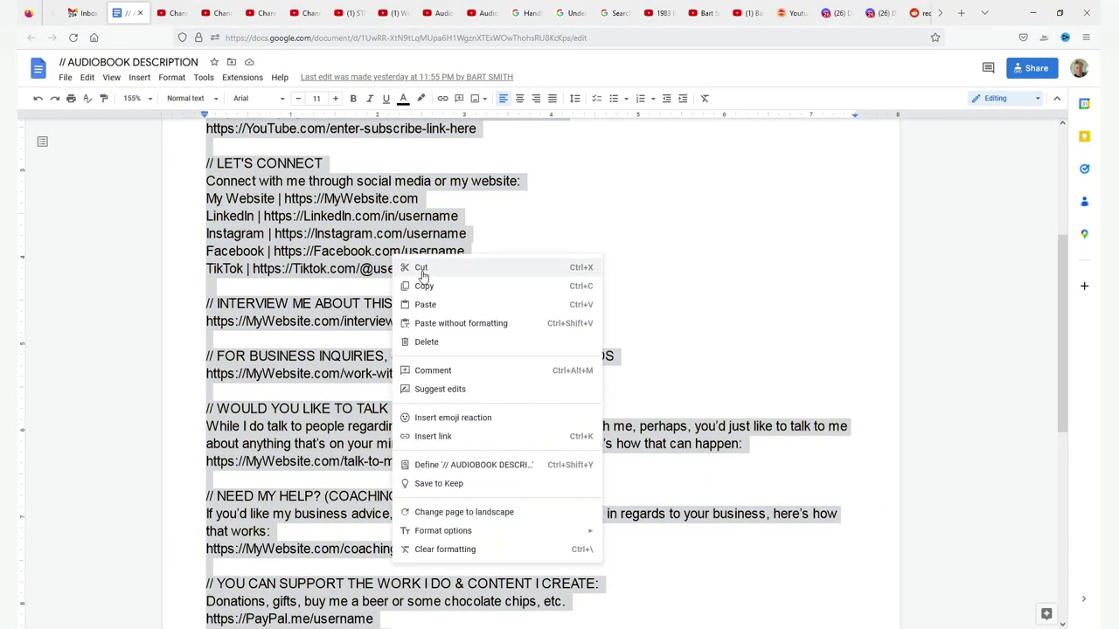
click(492, 295)
click(552, 262)
scroll(551, 262, up, 5)
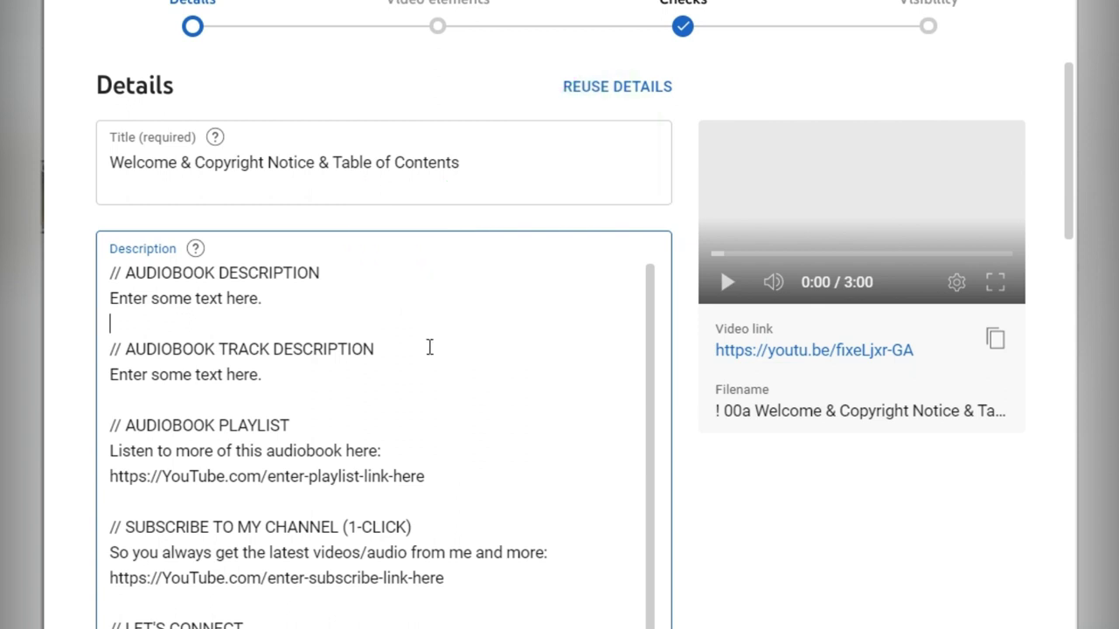
Review the pasted template from AUDIOBOOK DESCRIPTION down through the social links sections
click(400, 365)
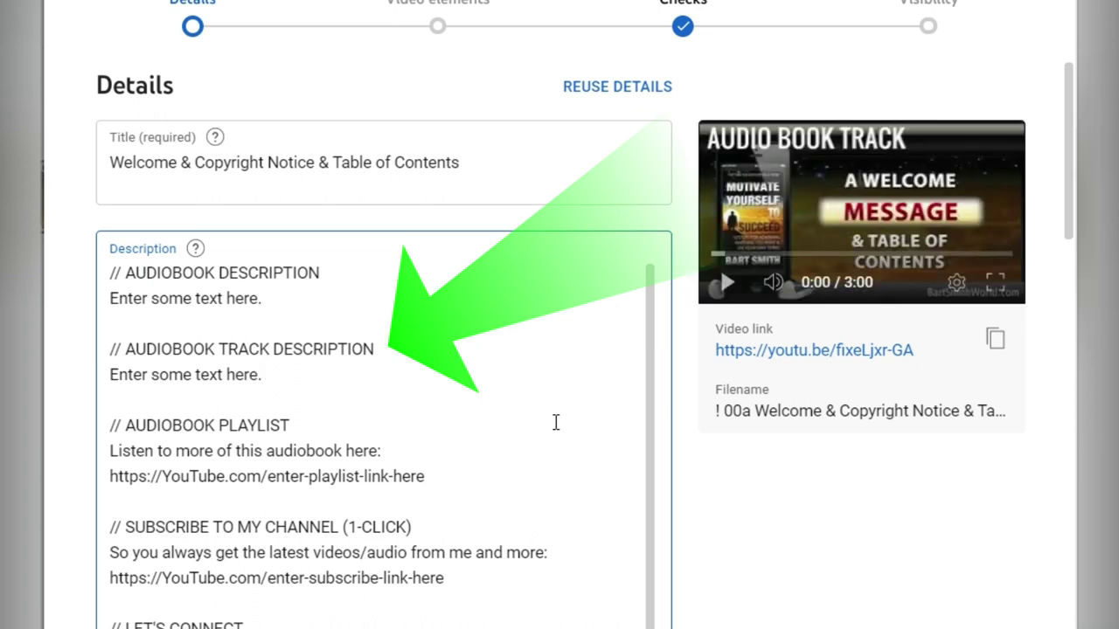
scroll(556, 422, down, 2)
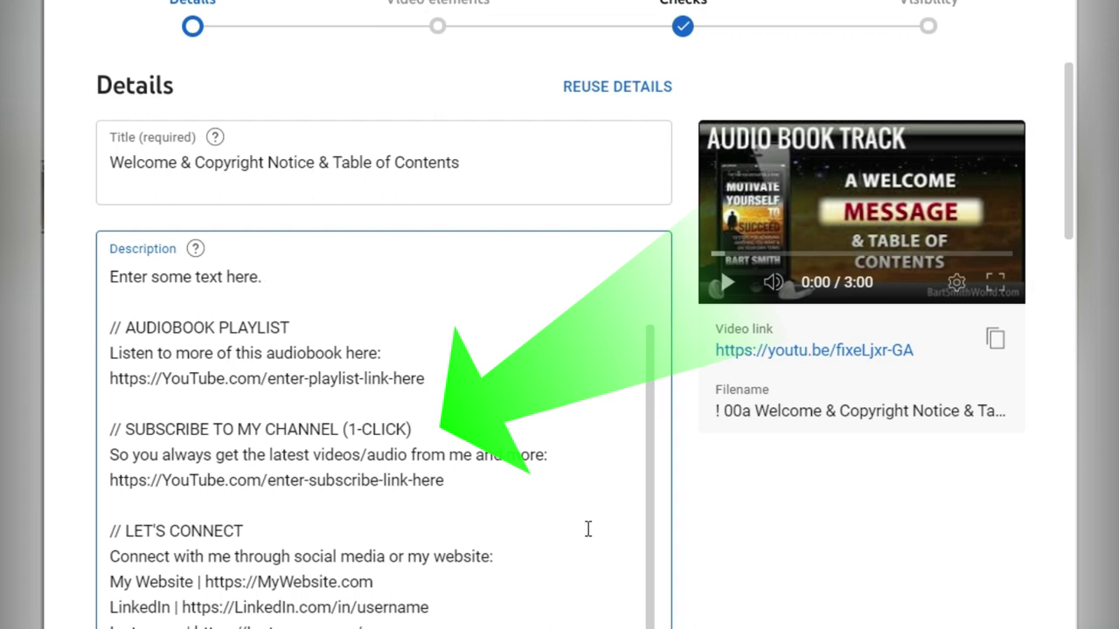
scroll(588, 529, down, 1)
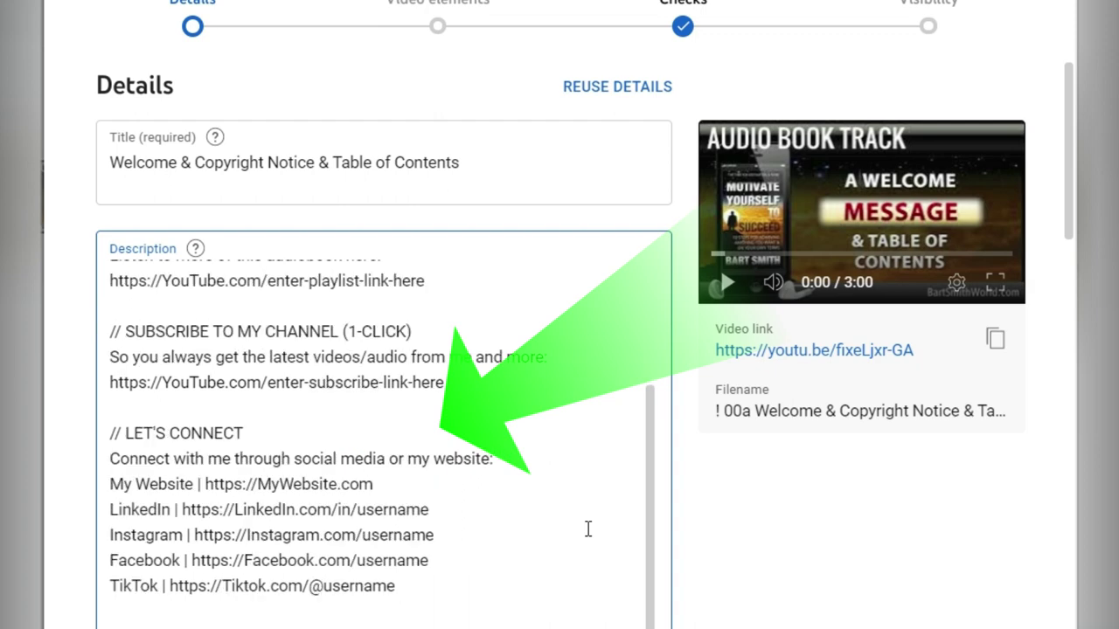
scroll(588, 529, down, 2)
scroll(588, 528, up, 1)
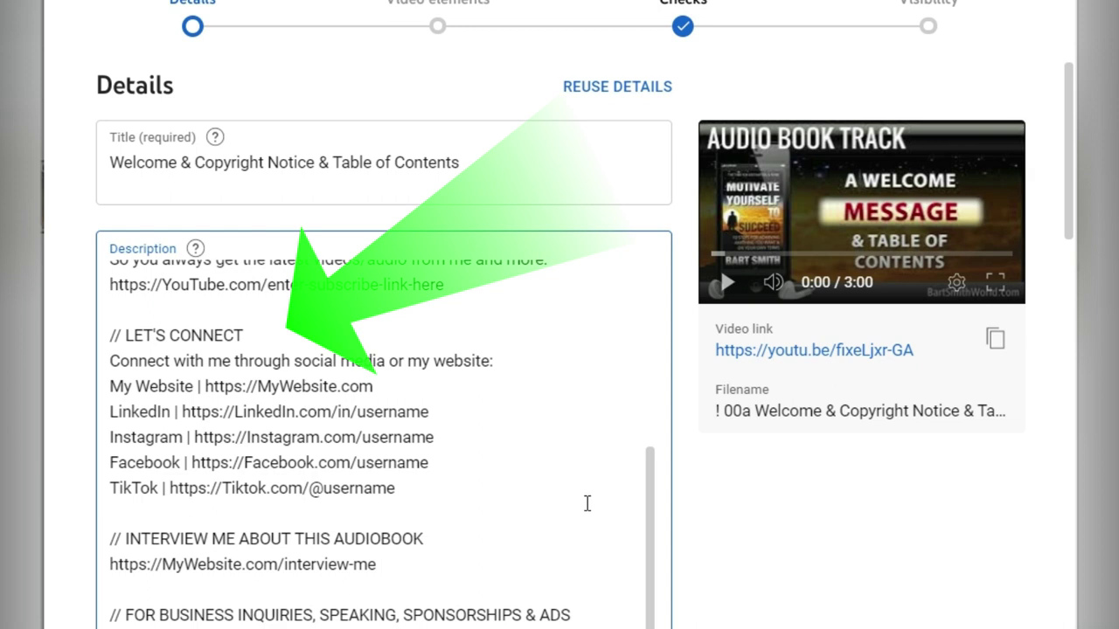
Review the full description down to the affiliate disclaimer, confirming 2114/5000 characters
scroll(587, 503, down, 1)
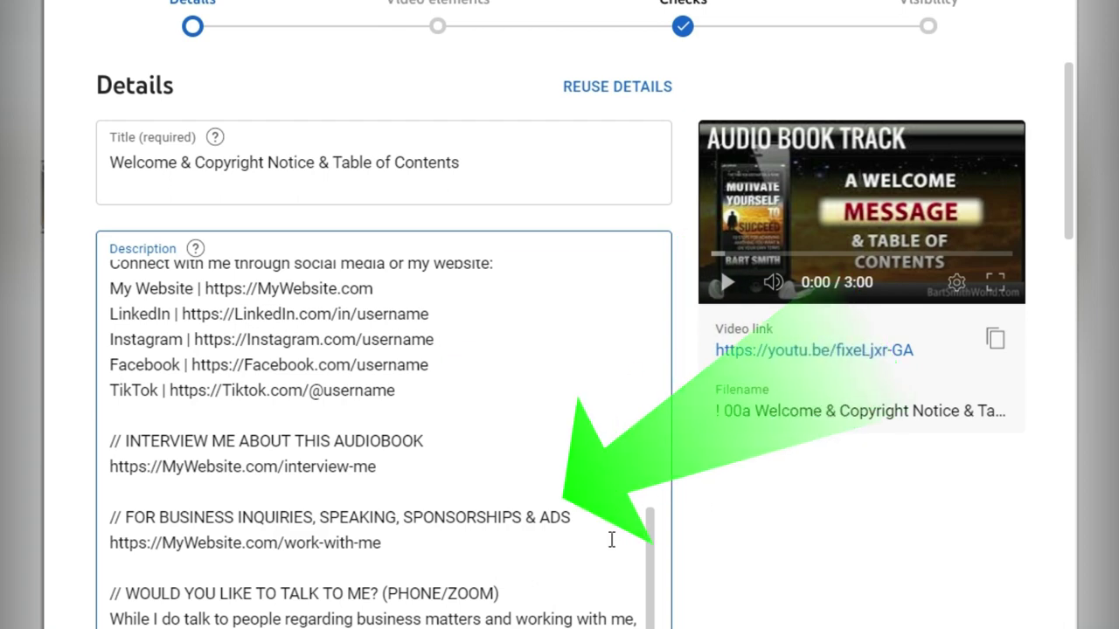
scroll(611, 540, down, 5)
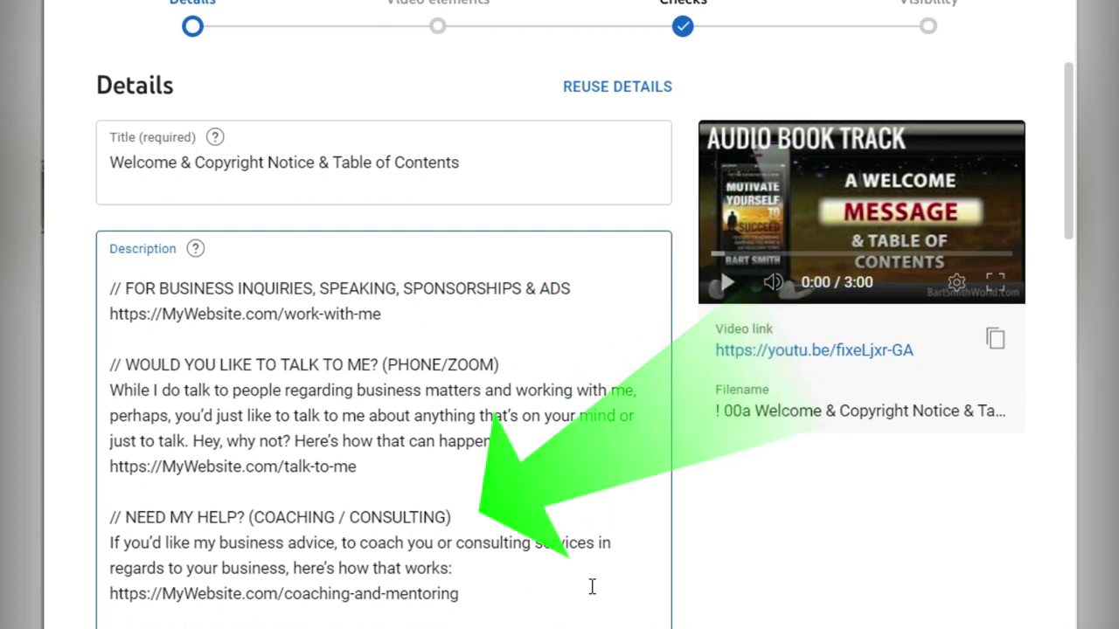
scroll(592, 586, down, 5)
scroll(592, 586, down, 1)
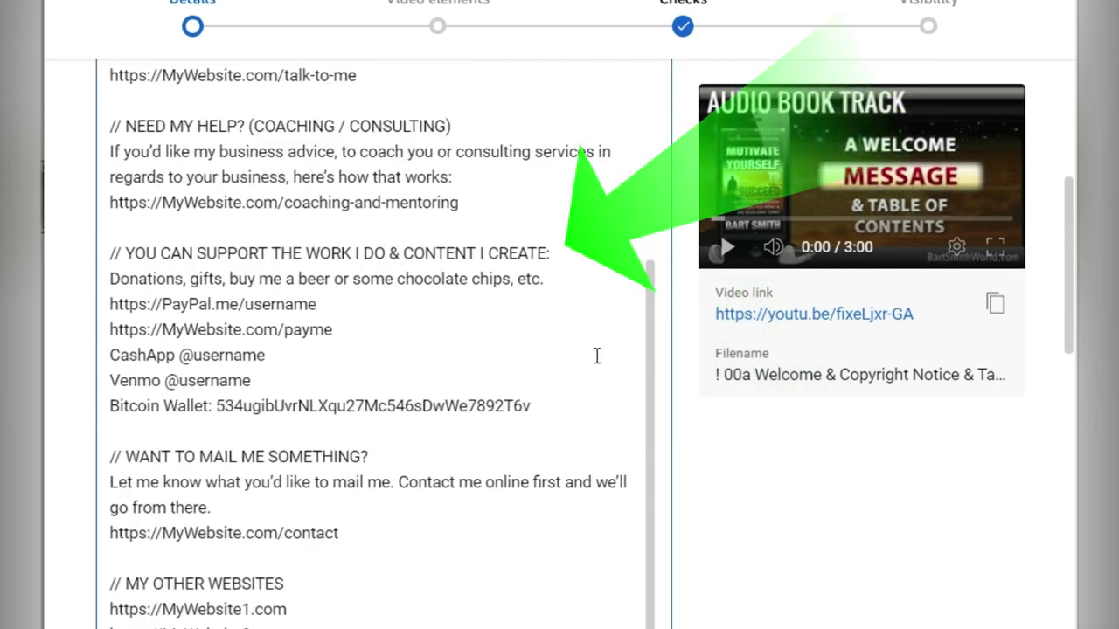
scroll(597, 405, down, 3)
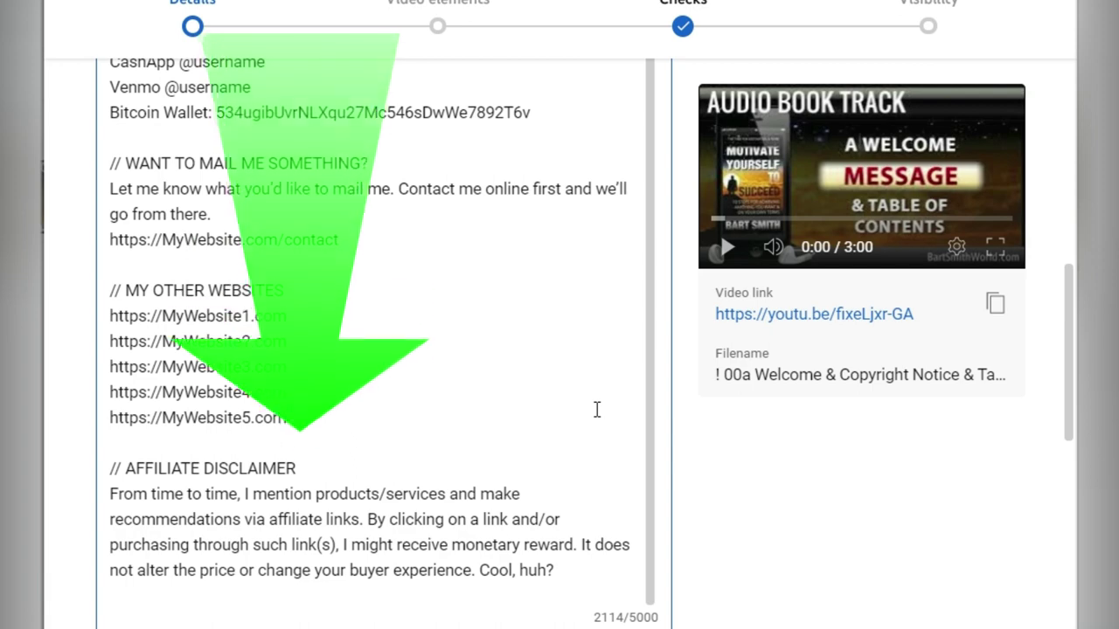
scroll(597, 410, up, 1)
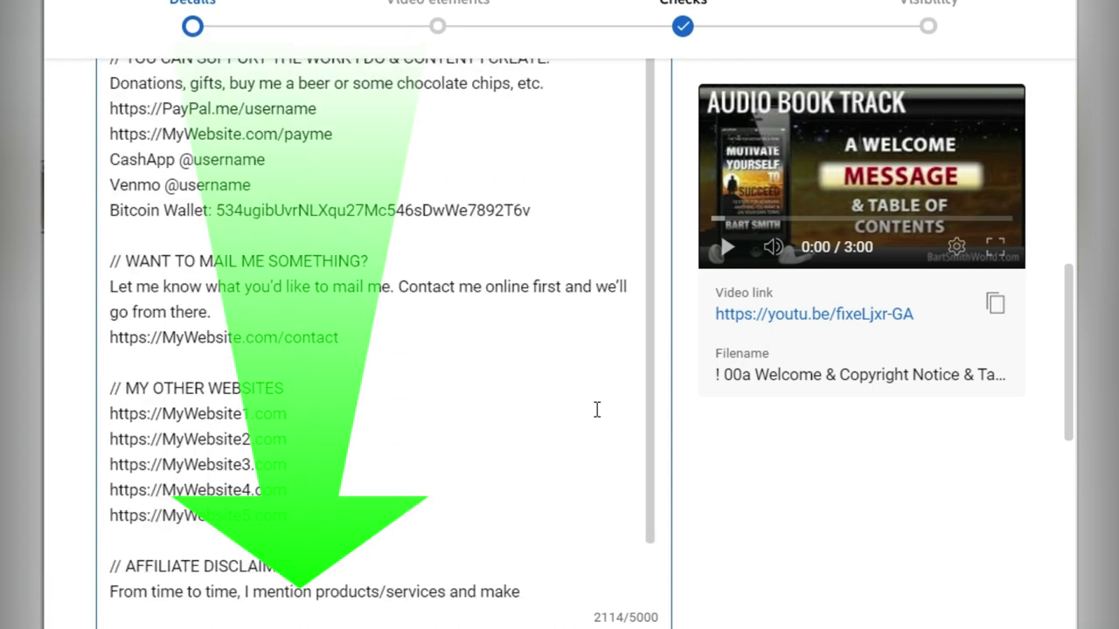
right_click(596, 412)
click(611, 368)
scroll(612, 367, up, 5)
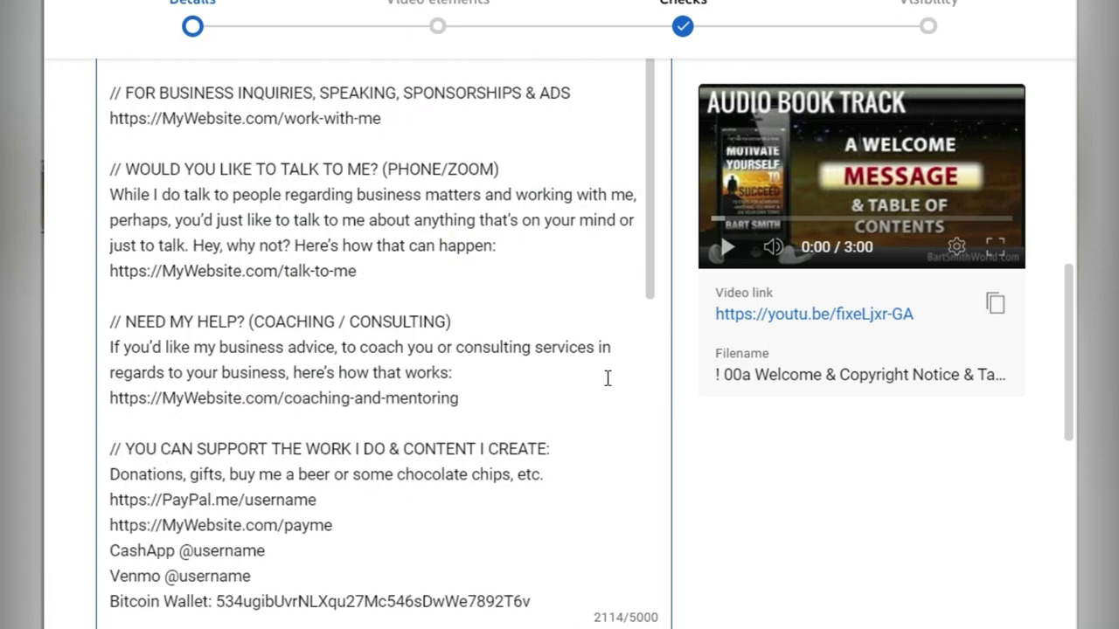
scroll(617, 367, down, 2)
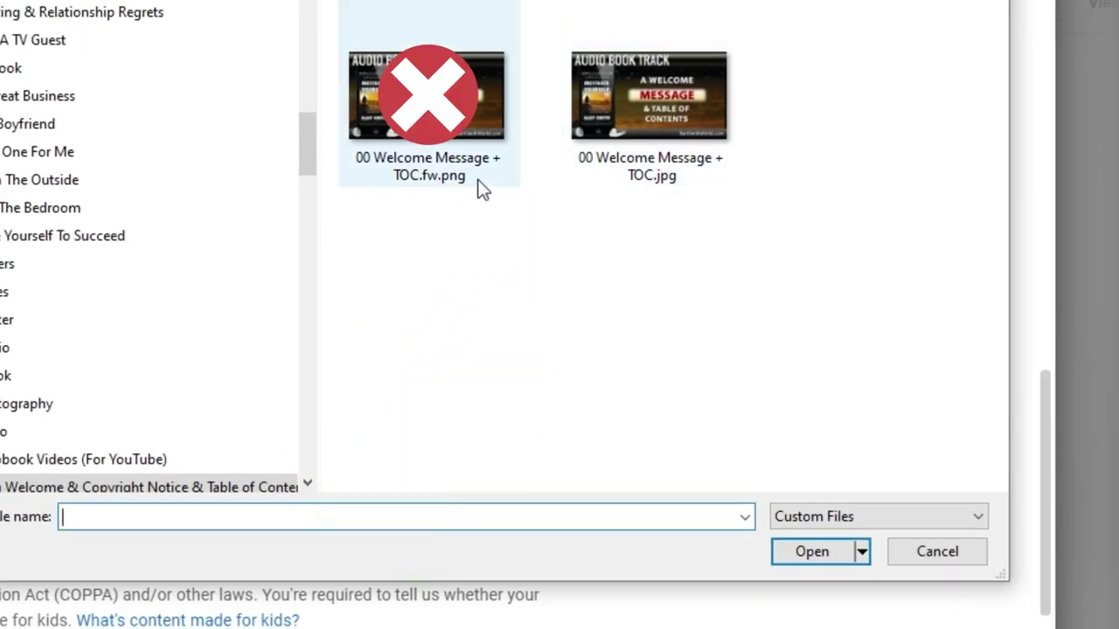
Upload '00 Welcome Message + TOC.jpg' as the custom thumbnail and check its options menu
mouse_move(479, 189)
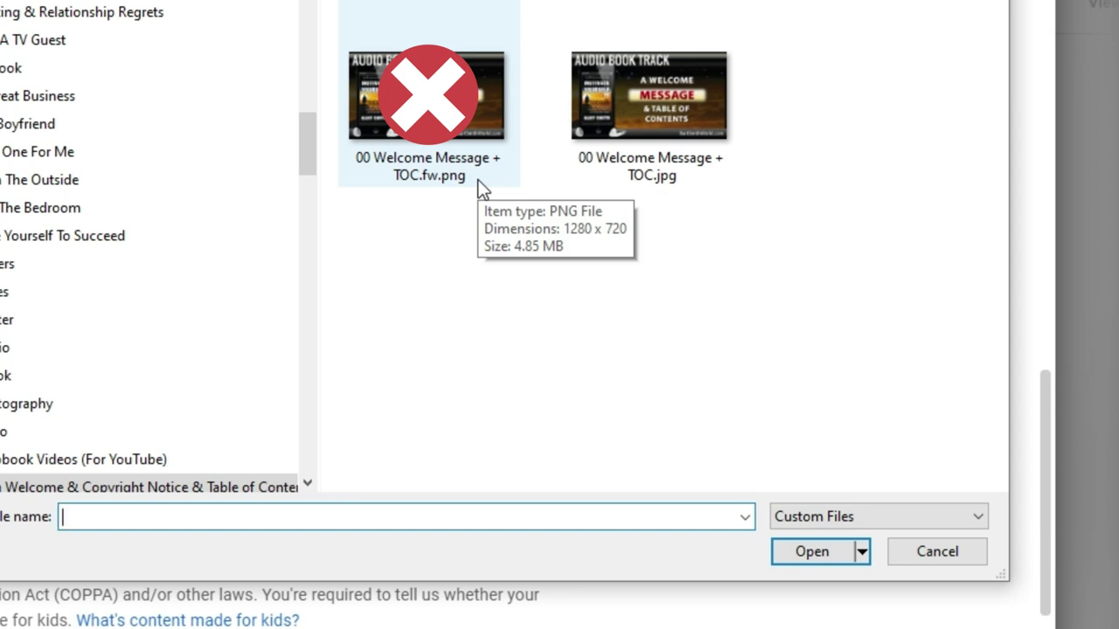
click(704, 159)
mouse_move(685, 175)
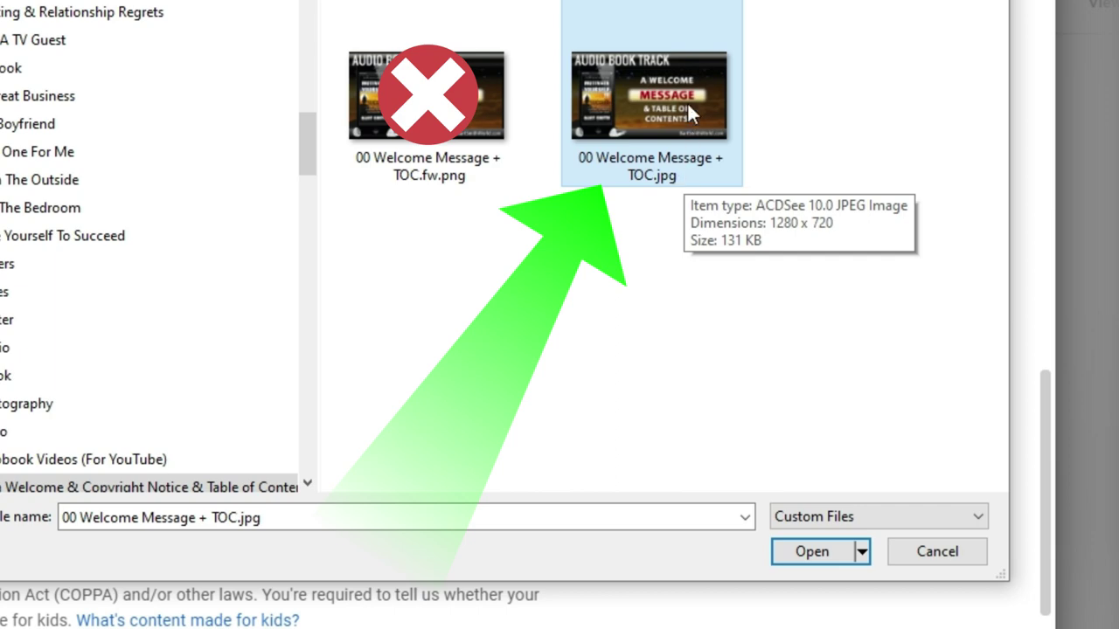
double_click(687, 181)
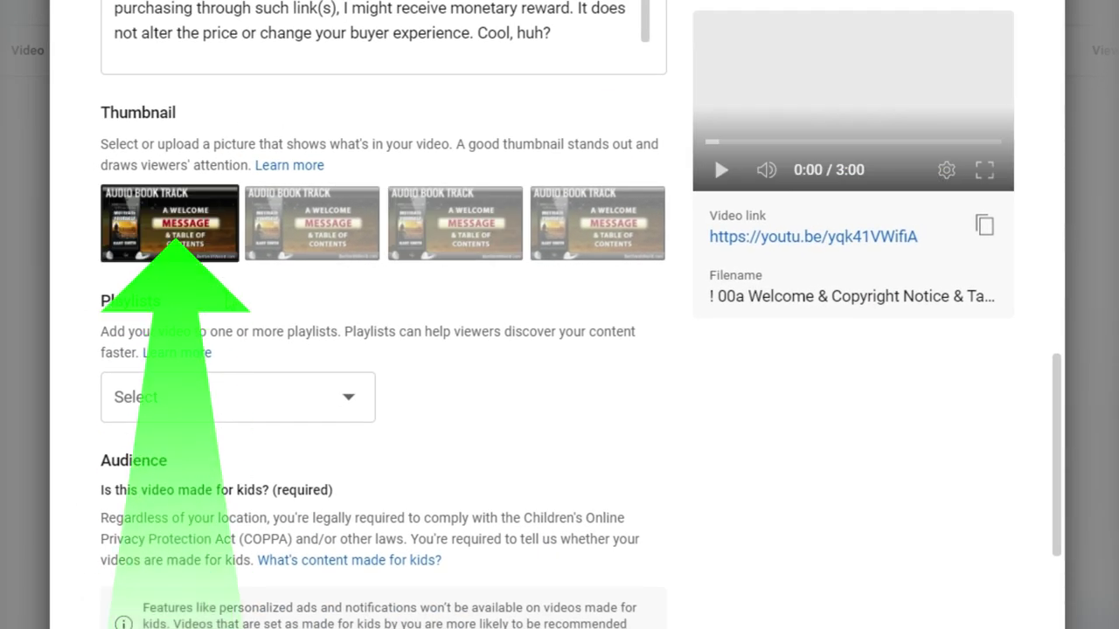
mouse_move(215, 260)
click(218, 205)
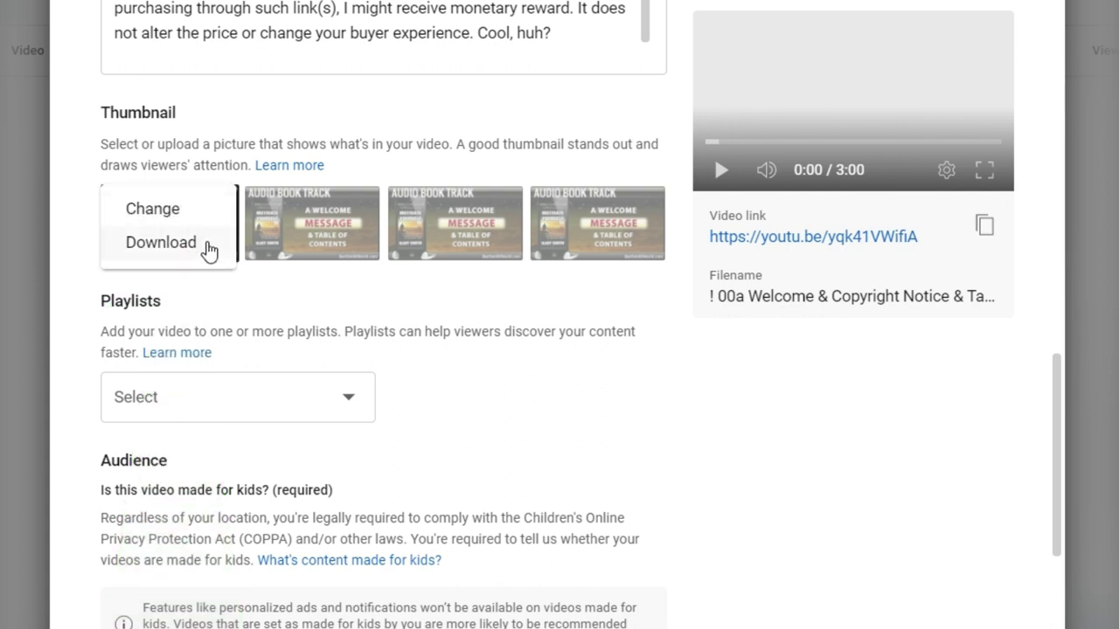
click(289, 315)
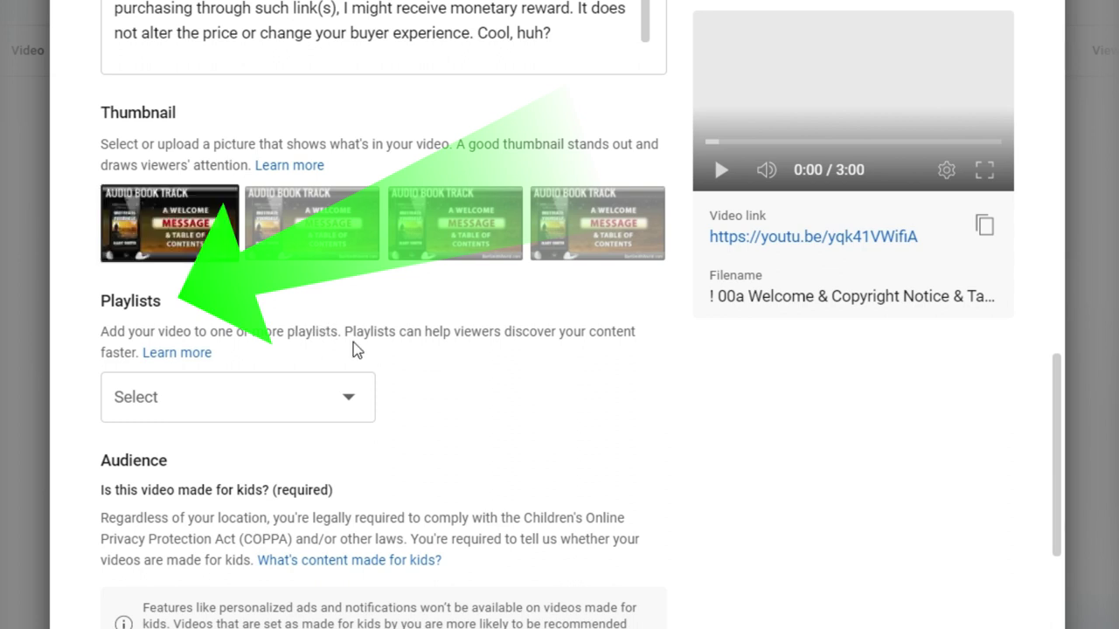
Add the video to the 'Audio: Your Audiobook Title' playlist and move down to Audience
click(341, 403)
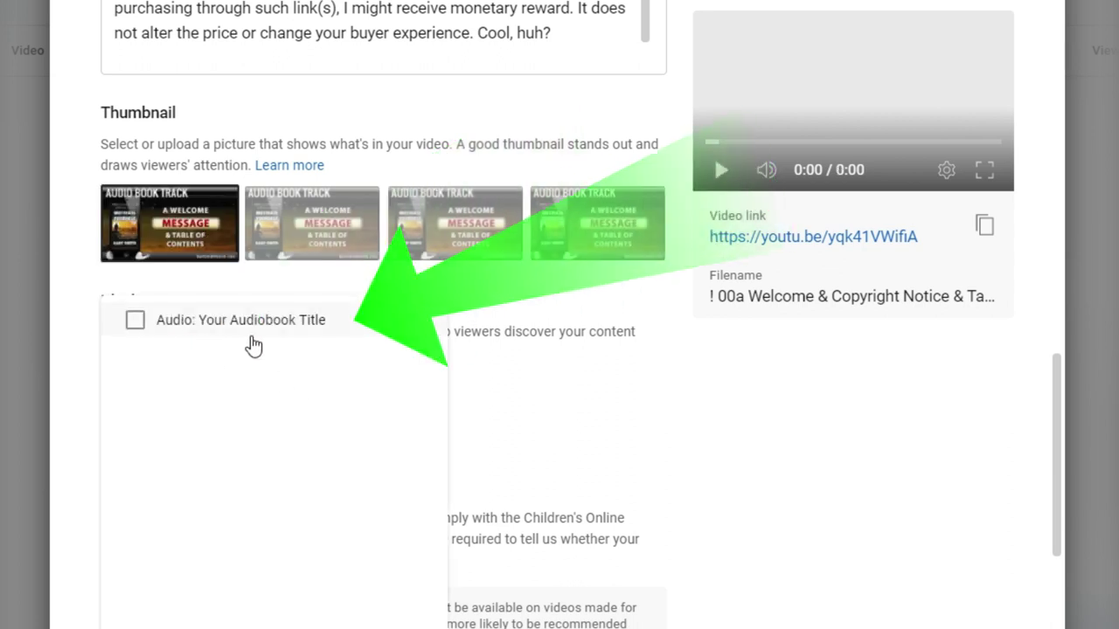
click(320, 340)
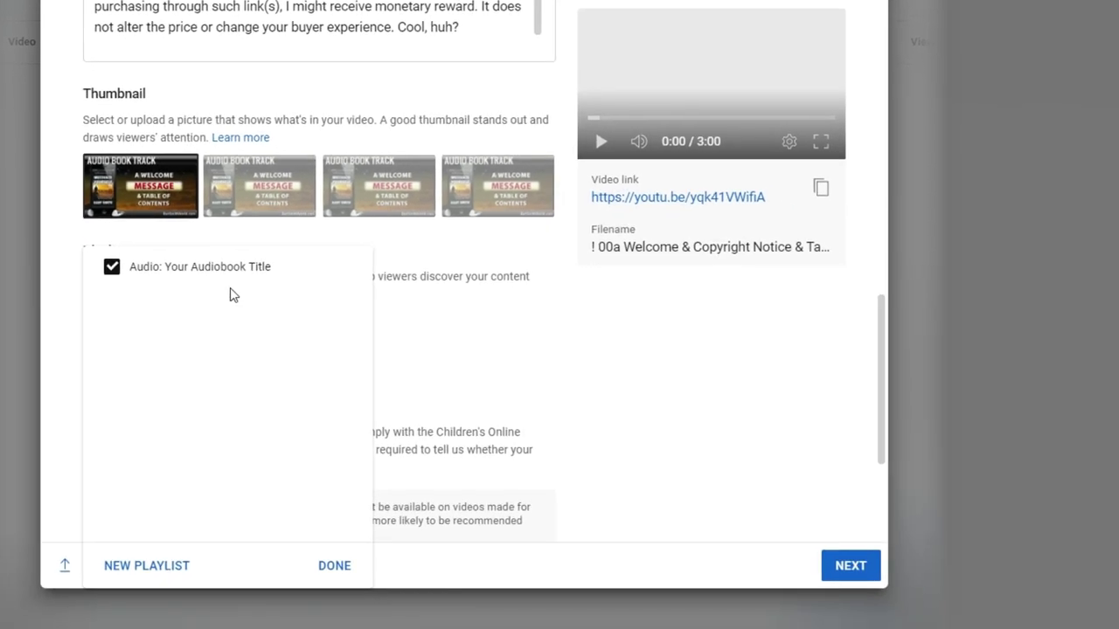
click(334, 566)
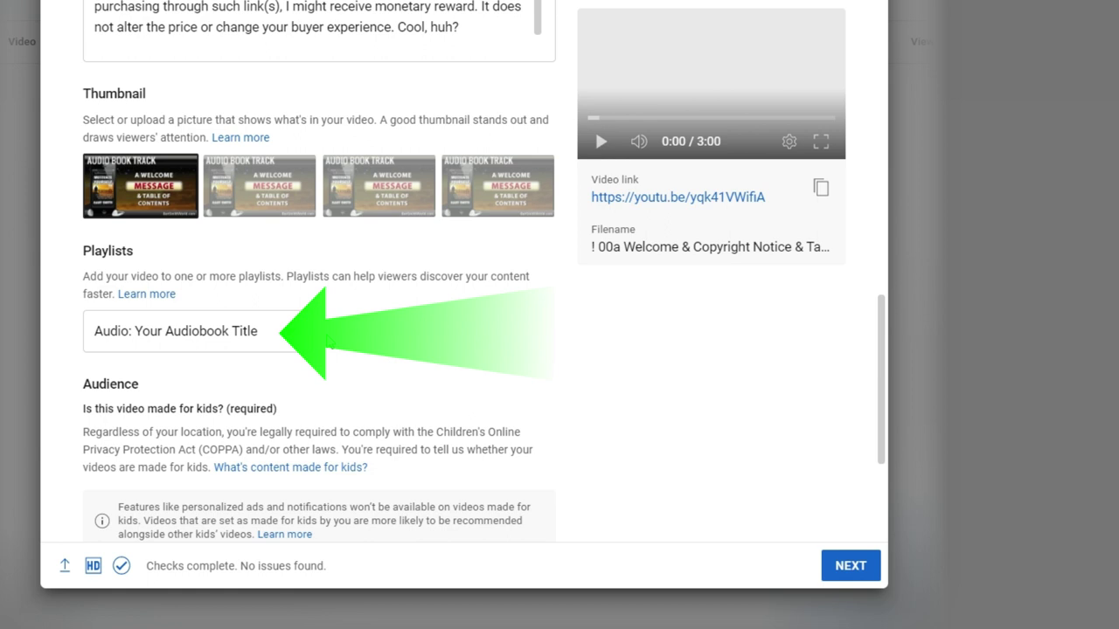
scroll(357, 332, down, 3)
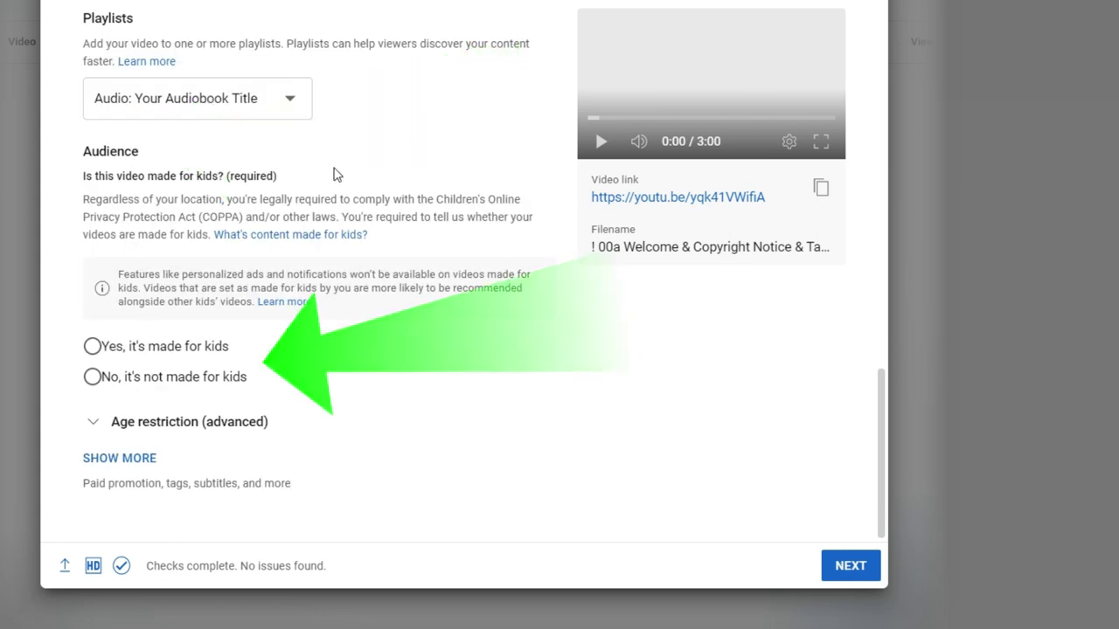
Set the audience to 'No, it's not made for kids' and expand the extra settings
click(92, 377)
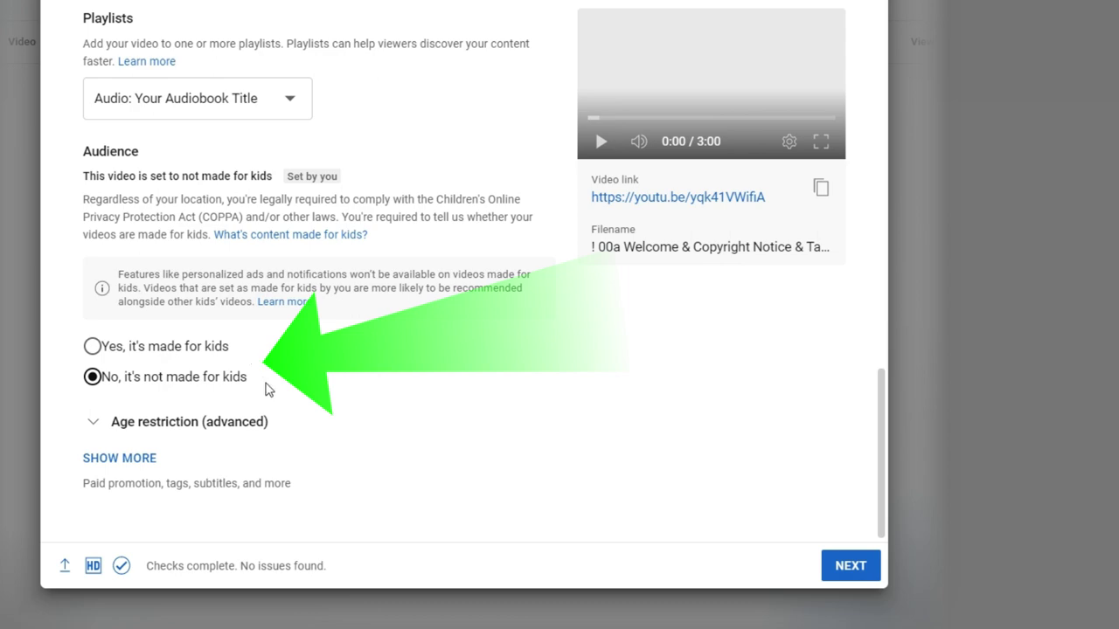
click(118, 465)
Scroll past Paid promotion and Automatic chapters and place the cursor in the empty Tags field
scroll(87, 472, down, 3)
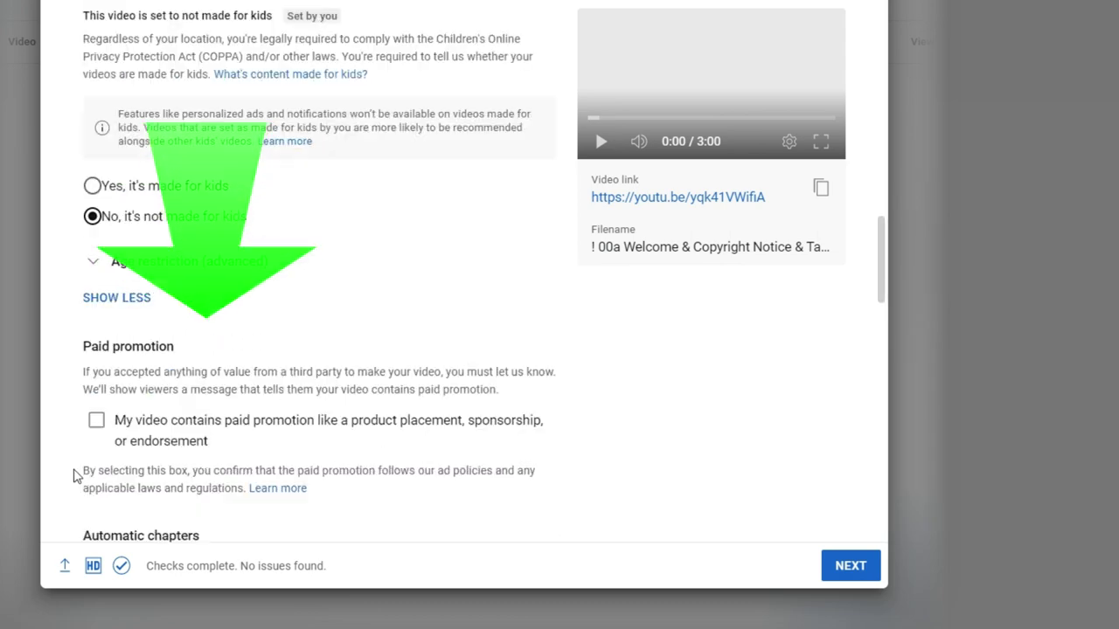
scroll(63, 476, down, 3)
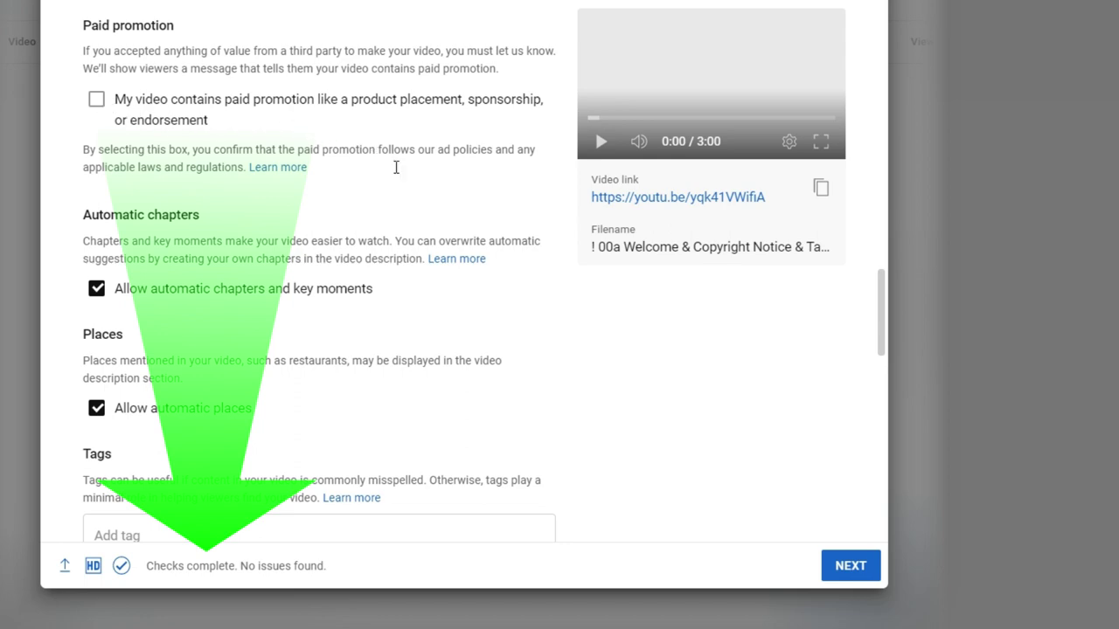
scroll(468, 332, down, 3)
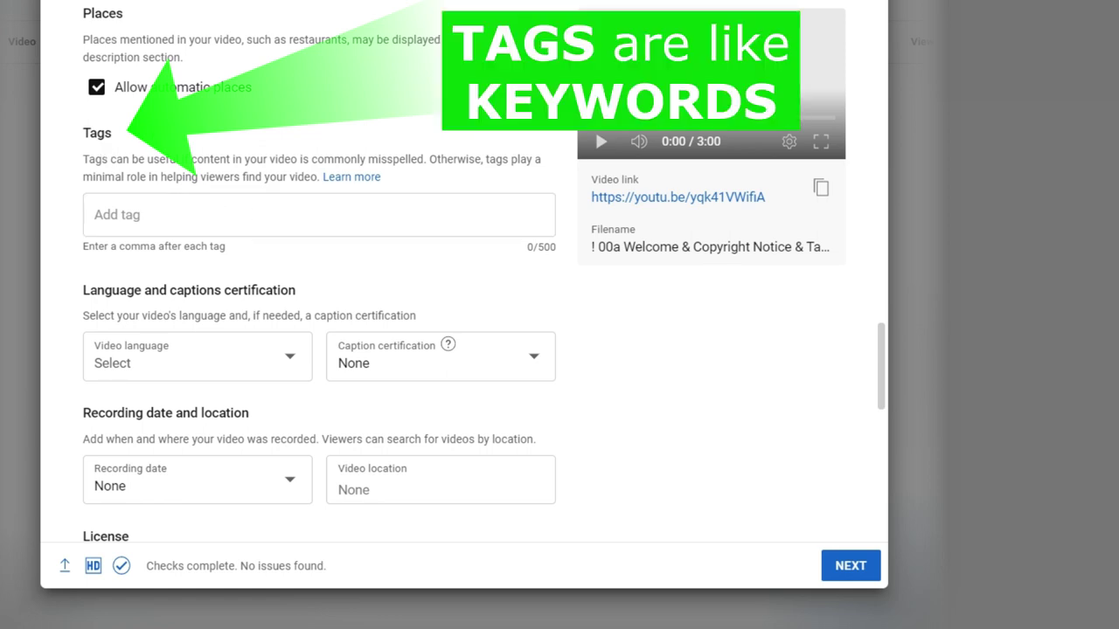
click(158, 217)
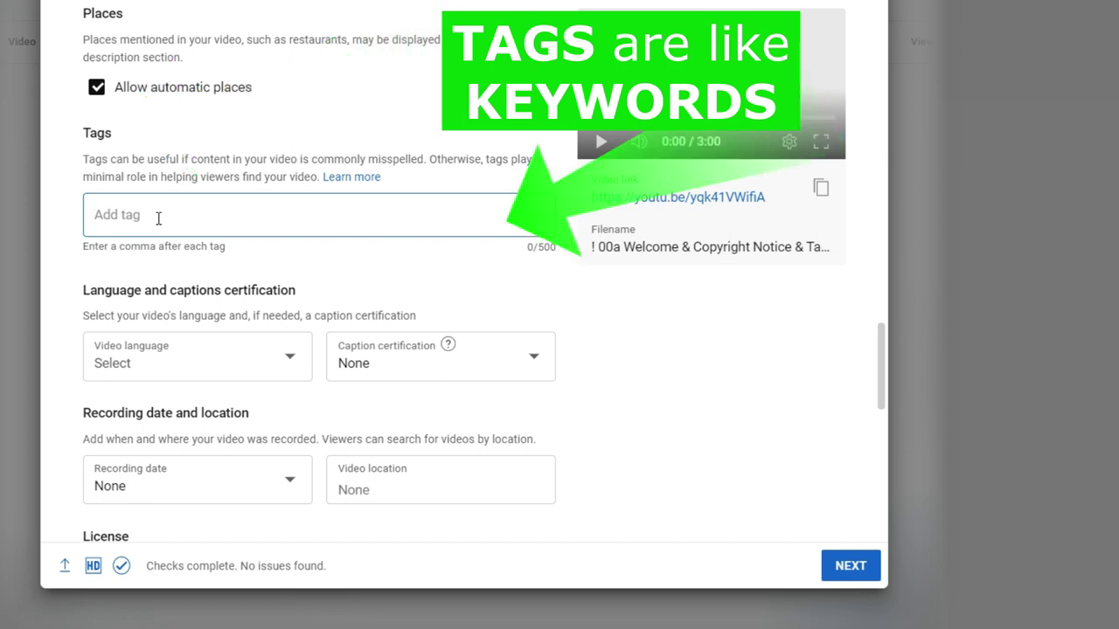
Enter eleven comma-separated tags, from motivation and motivational speaker through vision board, naysayers, obstacles and finish line
text(motivation,mot)
text(iv)
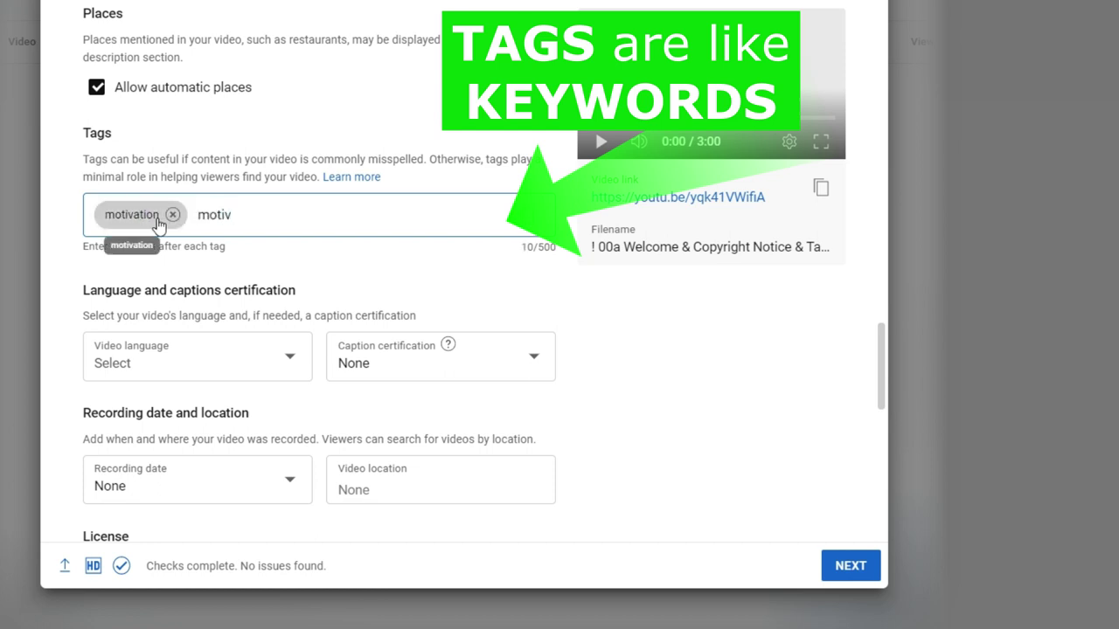
text(a)
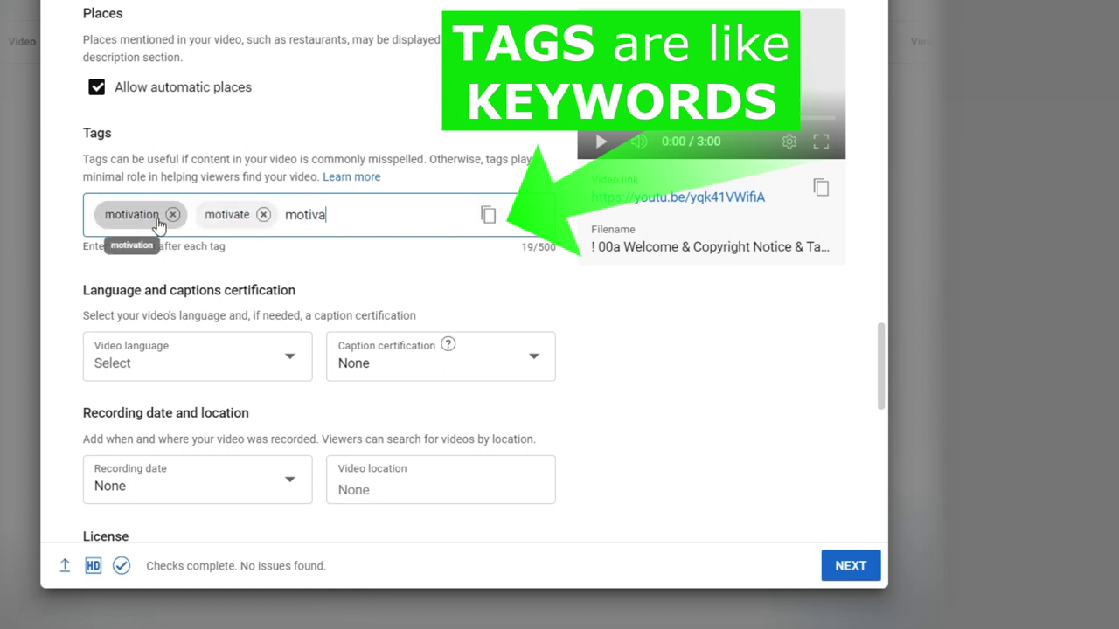
text(te,motivate yourself,)
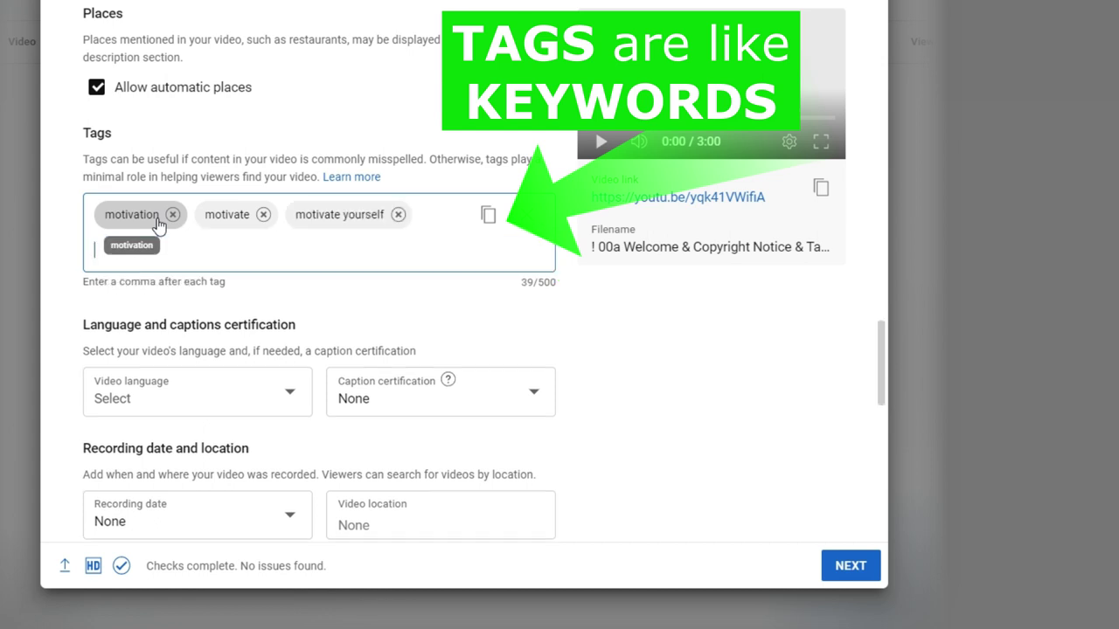
text(self motivation,motivate yourself to succeed,)
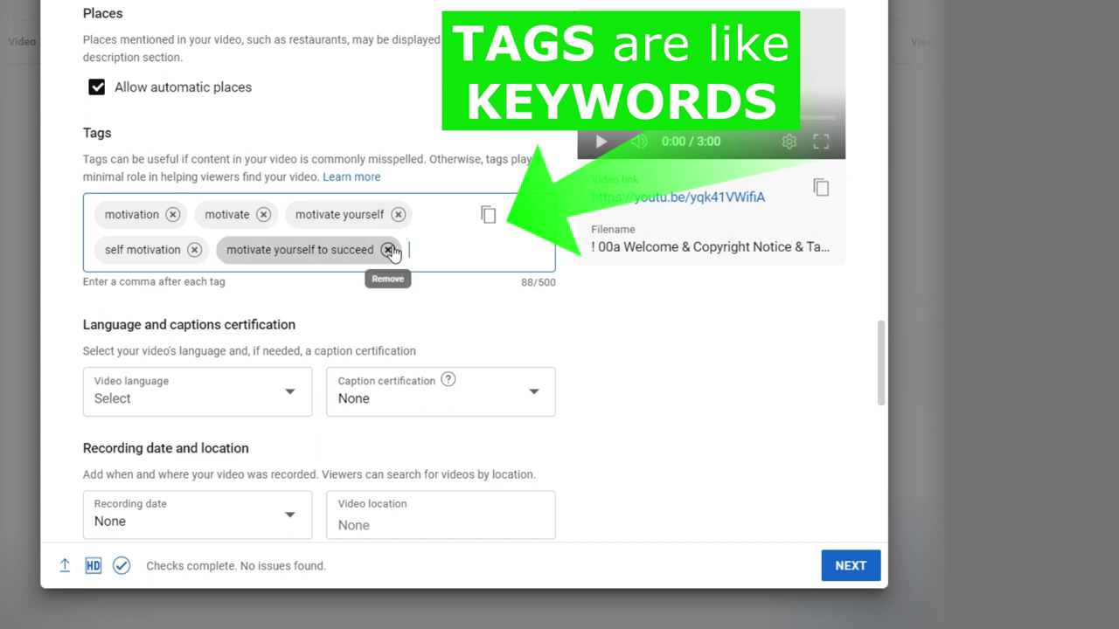
text(bart smith,bart smith moit)
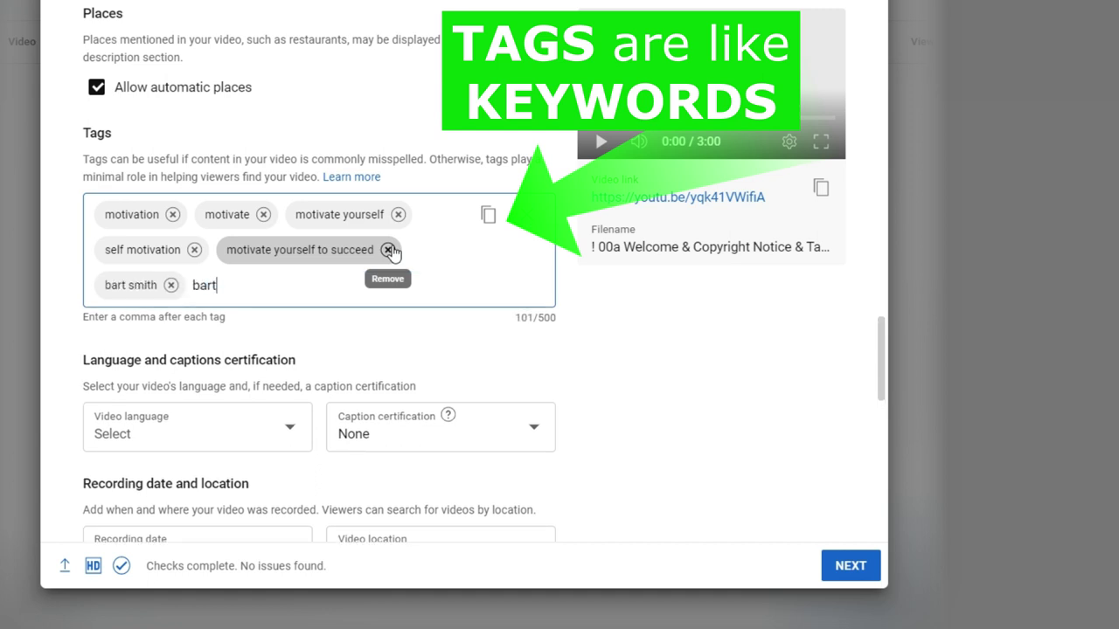
key(BackSpace)
key(BackSpace)
text(tiv)
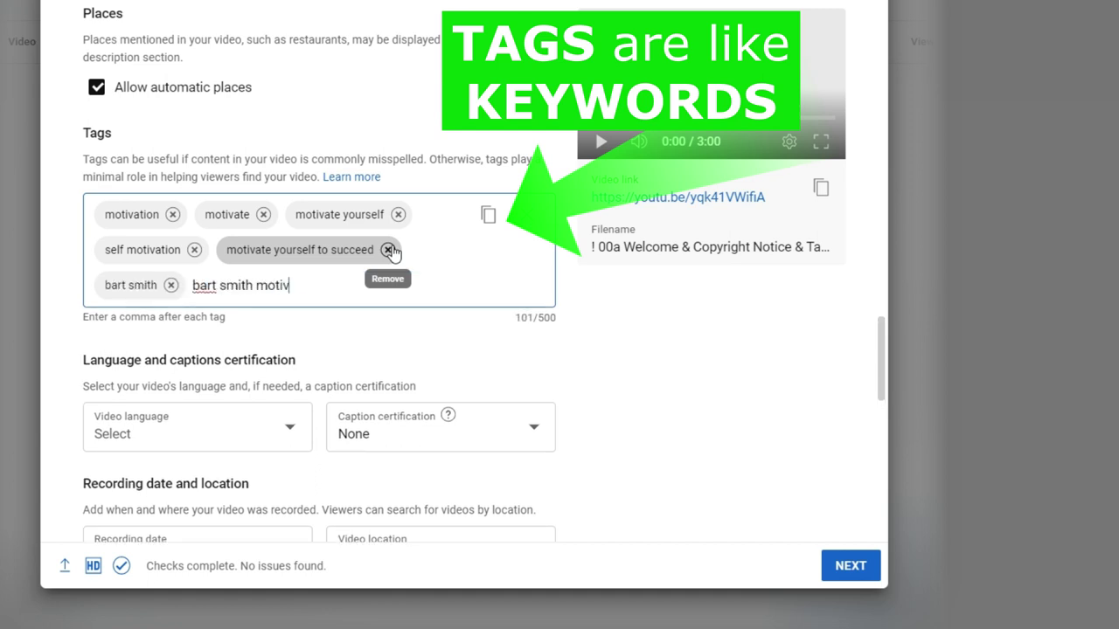
text(ational speaker,)
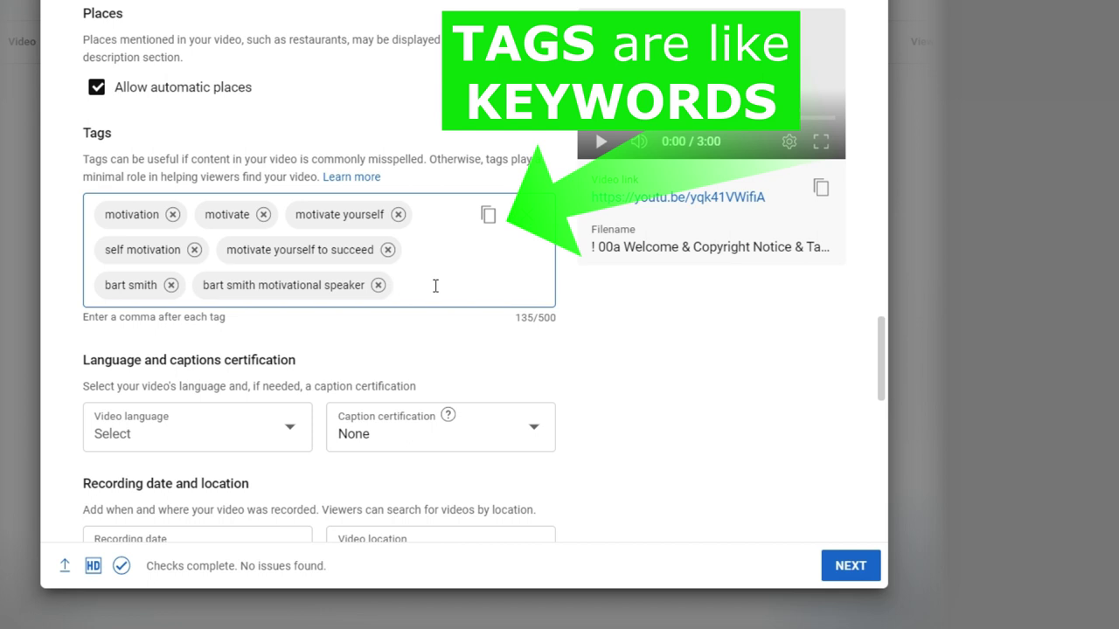
text(vision board,naysa)
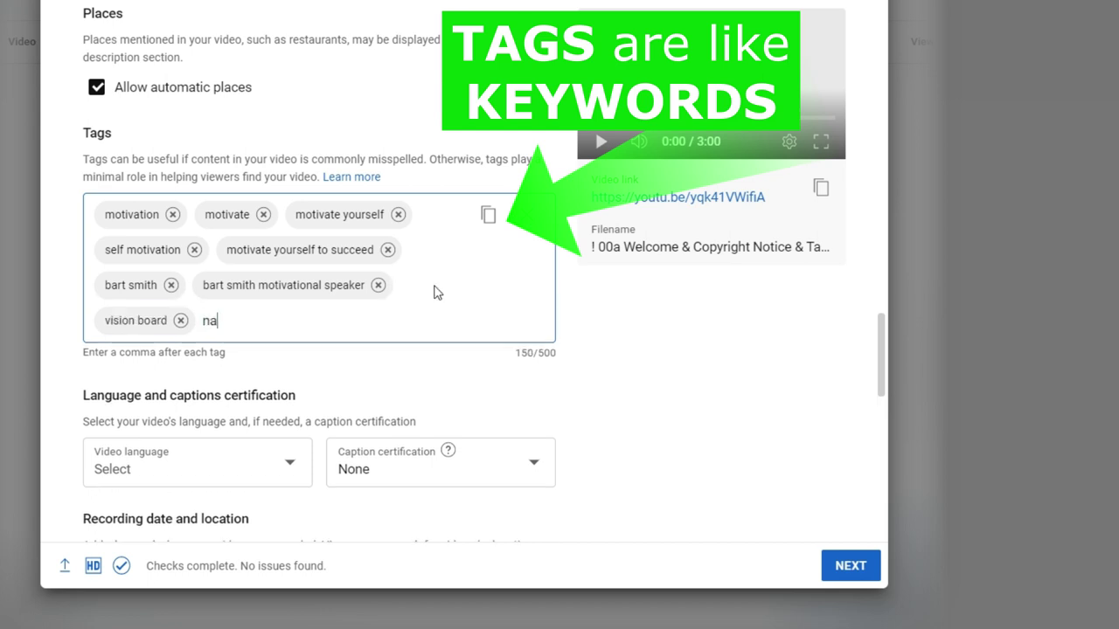
text(yers,ob)
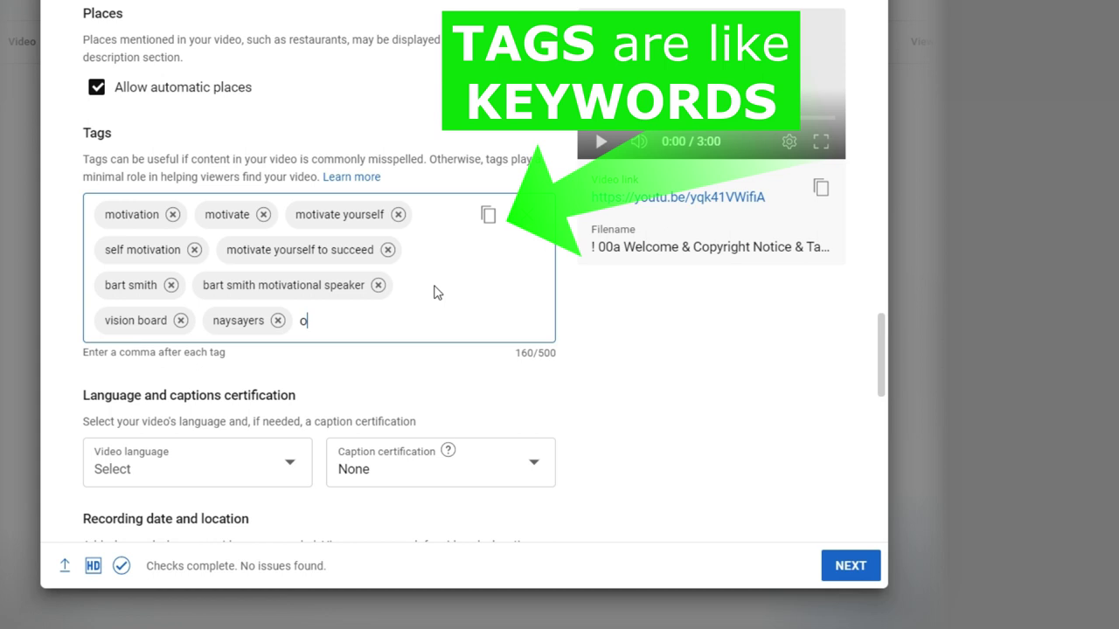
text(st)
key(BackSpace)
key(BackSpace)
key(BackSpace)
key(BackSpace)
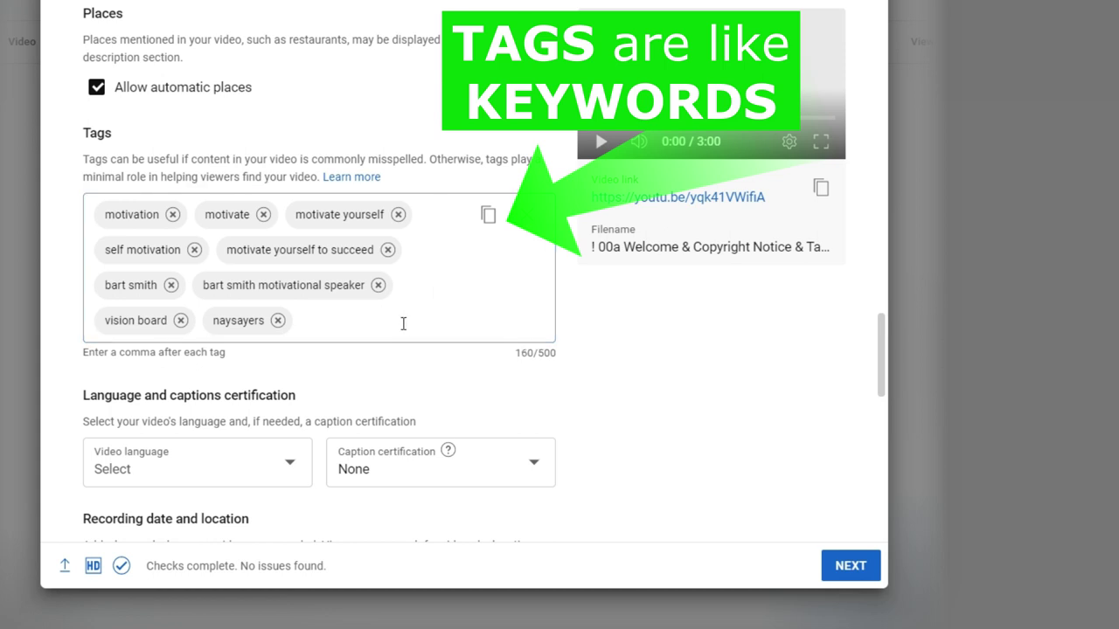
click(377, 328)
text(obstacles)
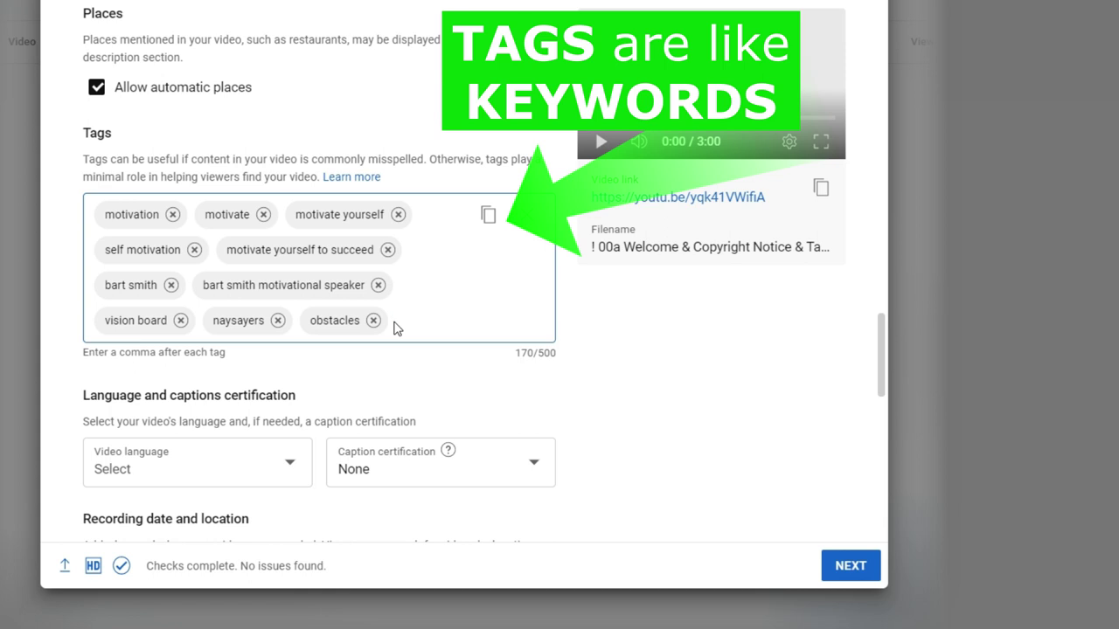
text(,finish line,)
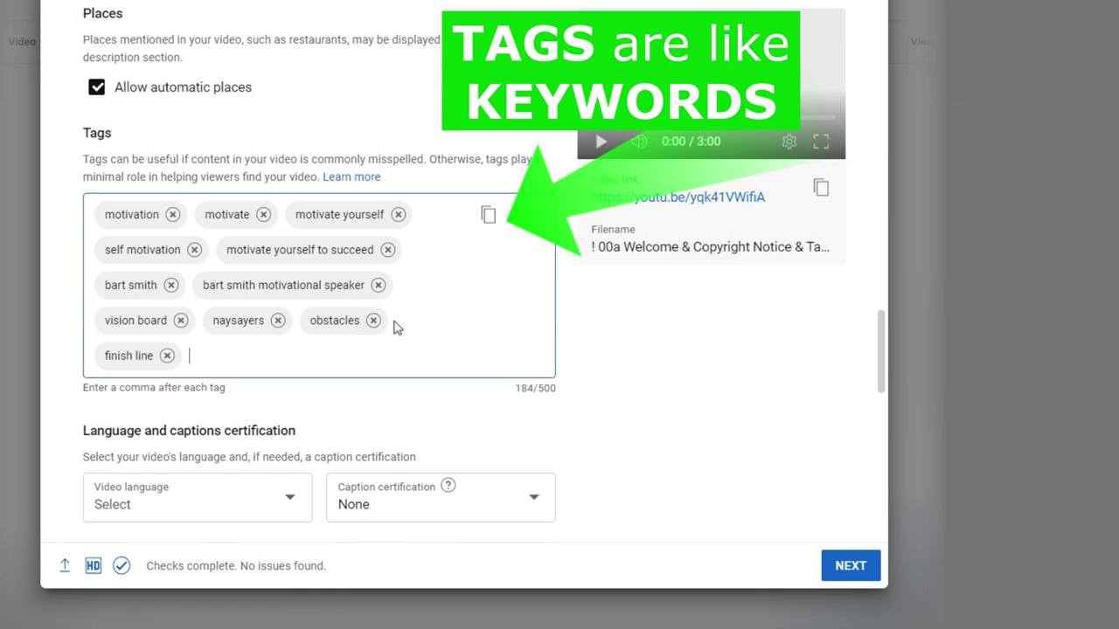
scroll(400, 357, down, 3)
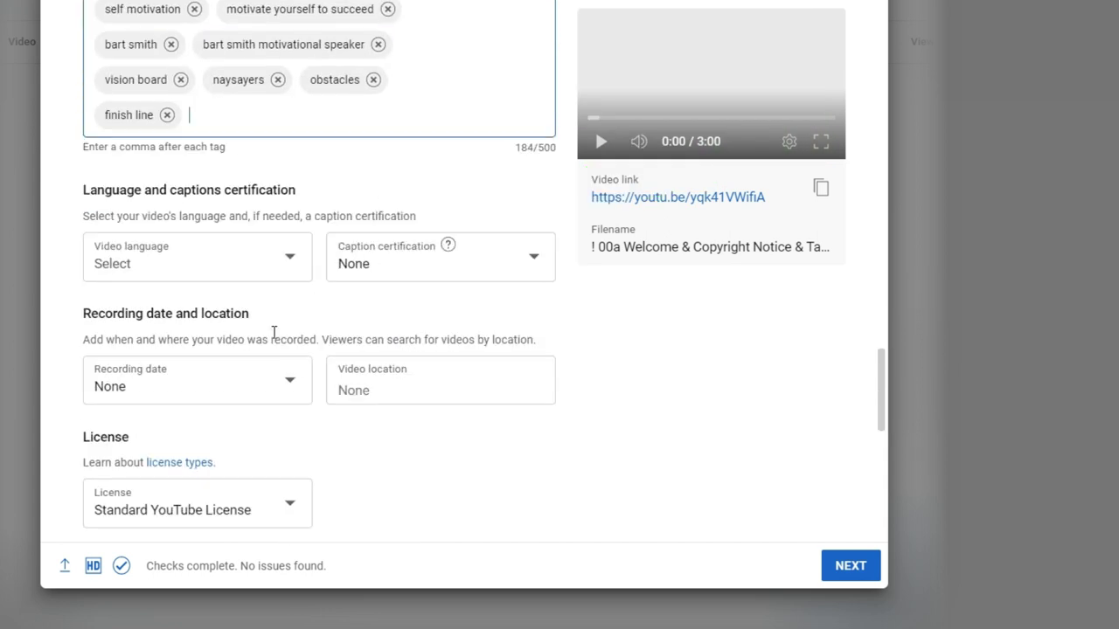
Set the video language to Not applicable and leave caption certification at None
click(291, 264)
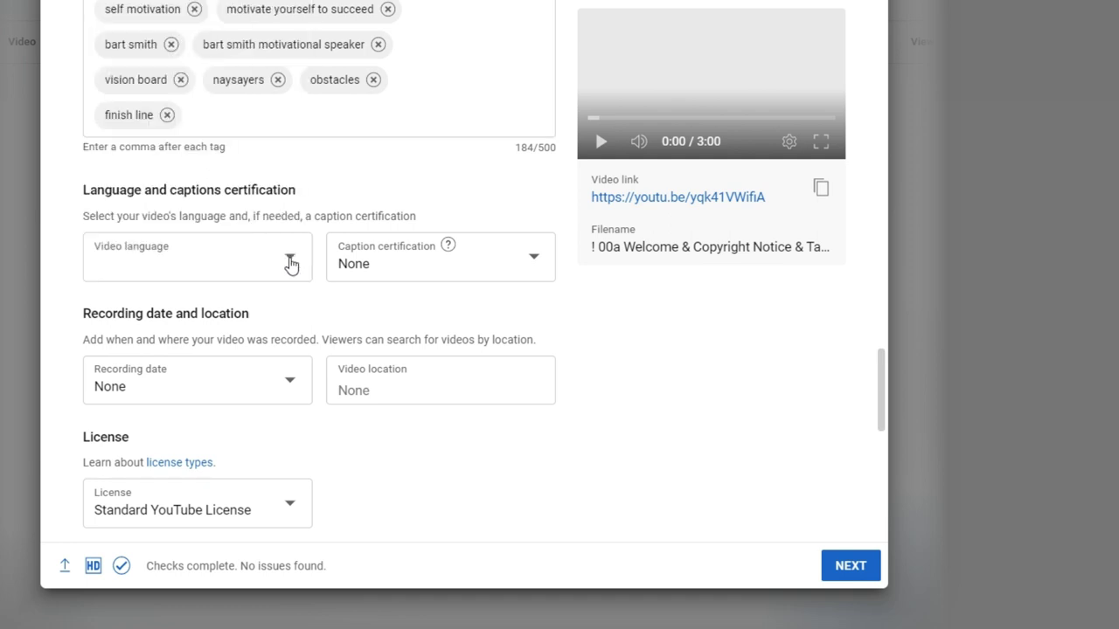
click(291, 265)
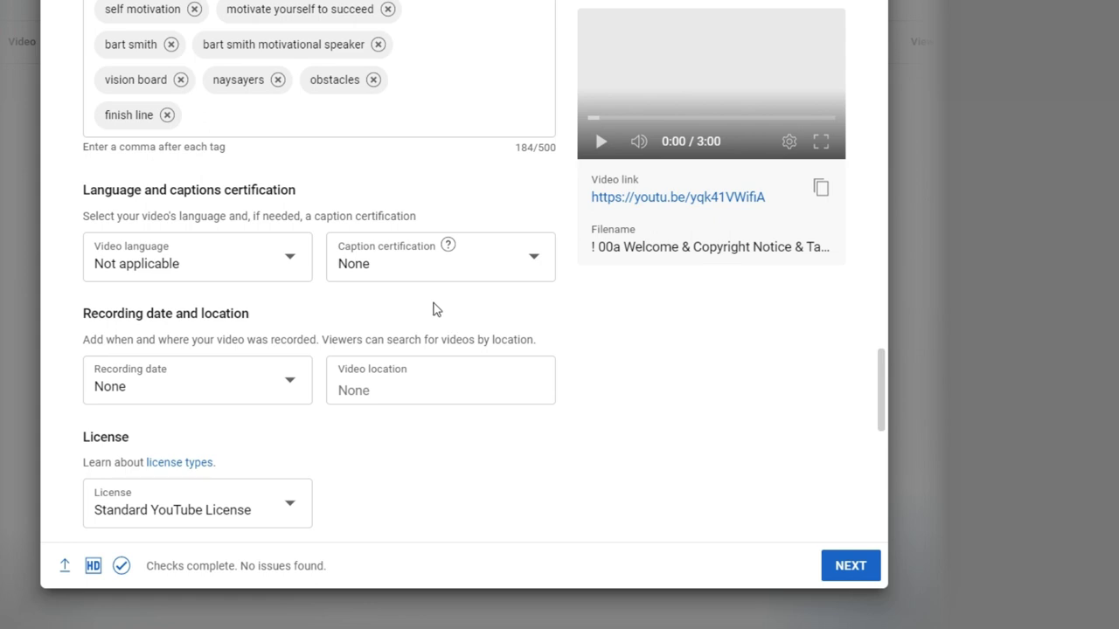
click(551, 278)
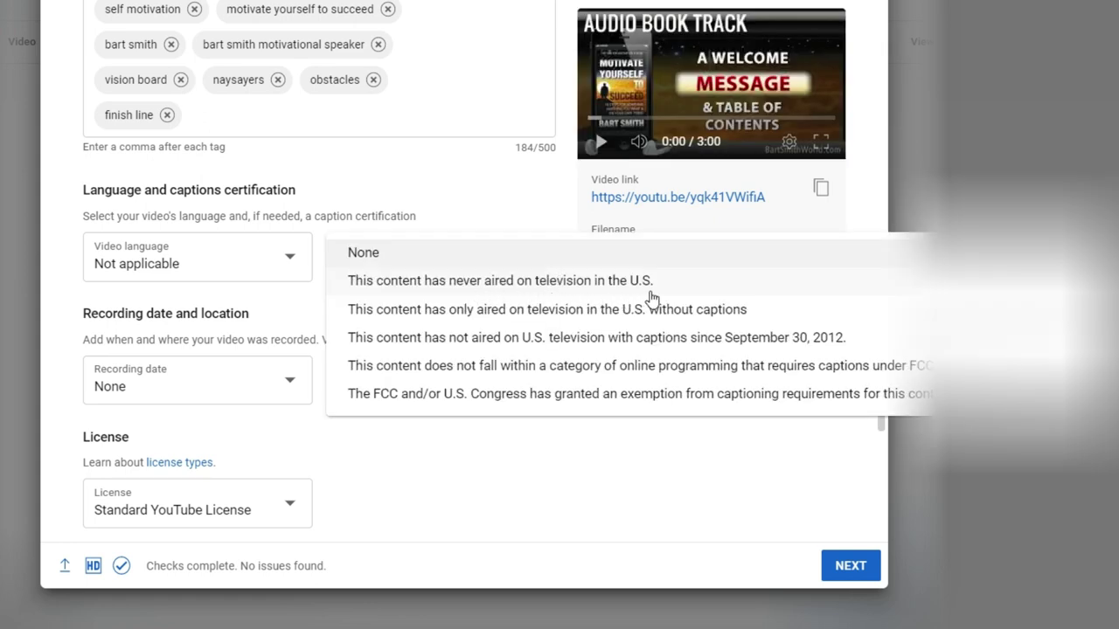
click(483, 211)
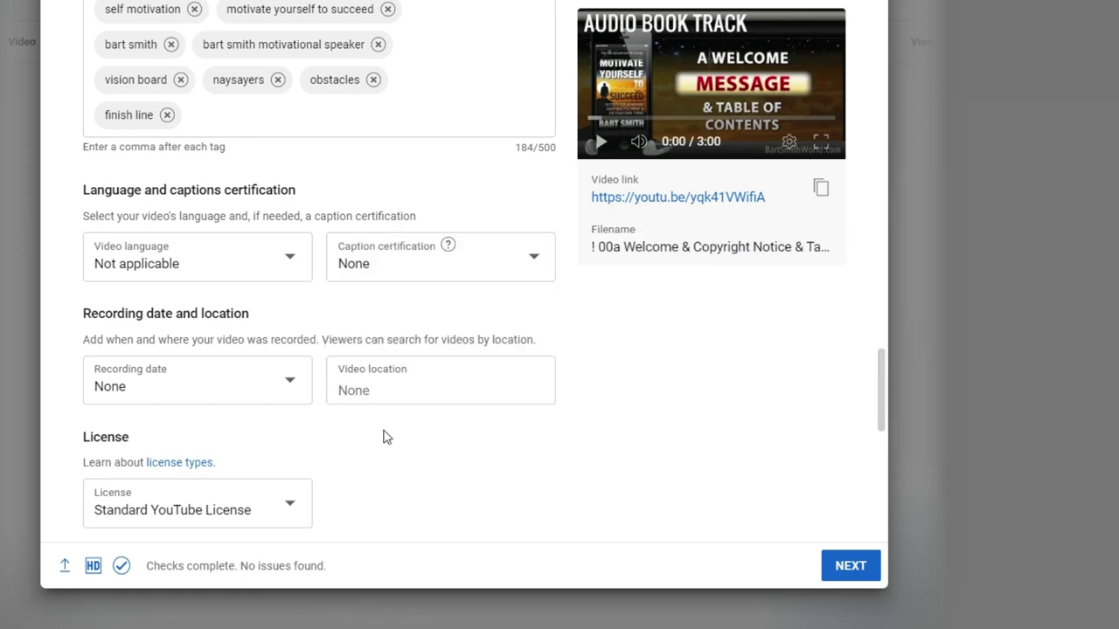
scroll(387, 439, down, 2)
scroll(387, 440, down, 5)
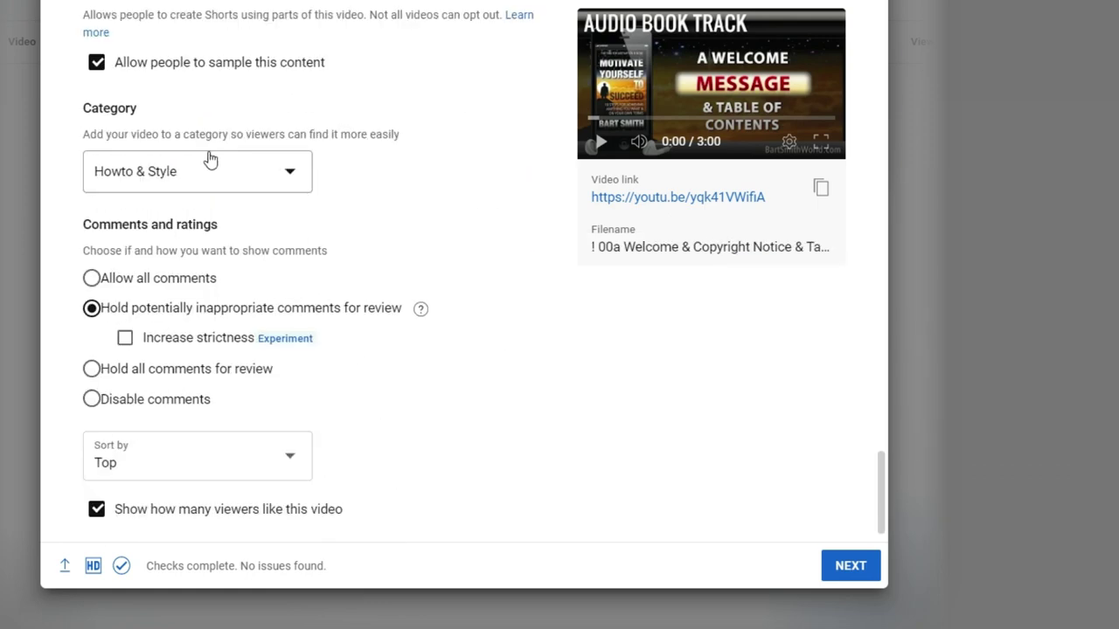
Keep Howto & Style as the category and allow all comments
click(292, 178)
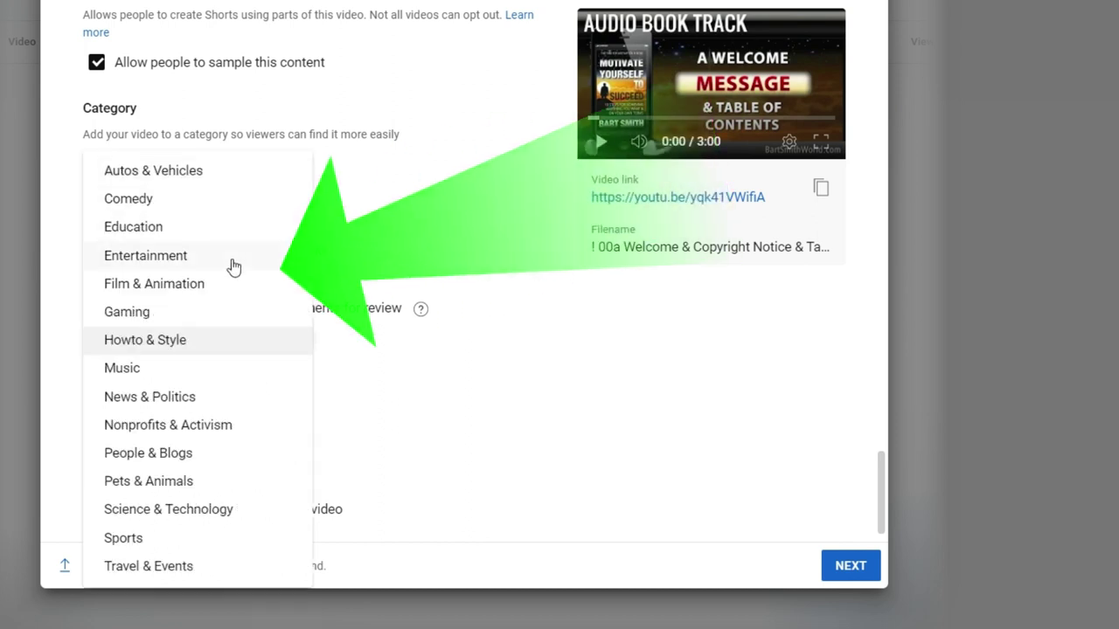
click(412, 225)
scroll(419, 279, down, 1)
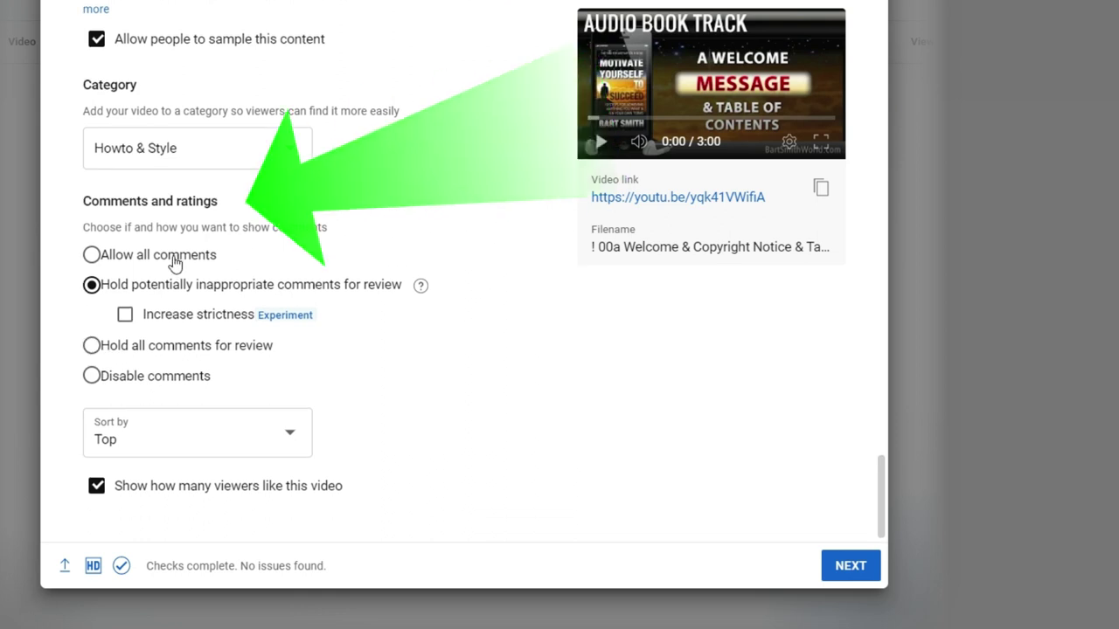
click(96, 256)
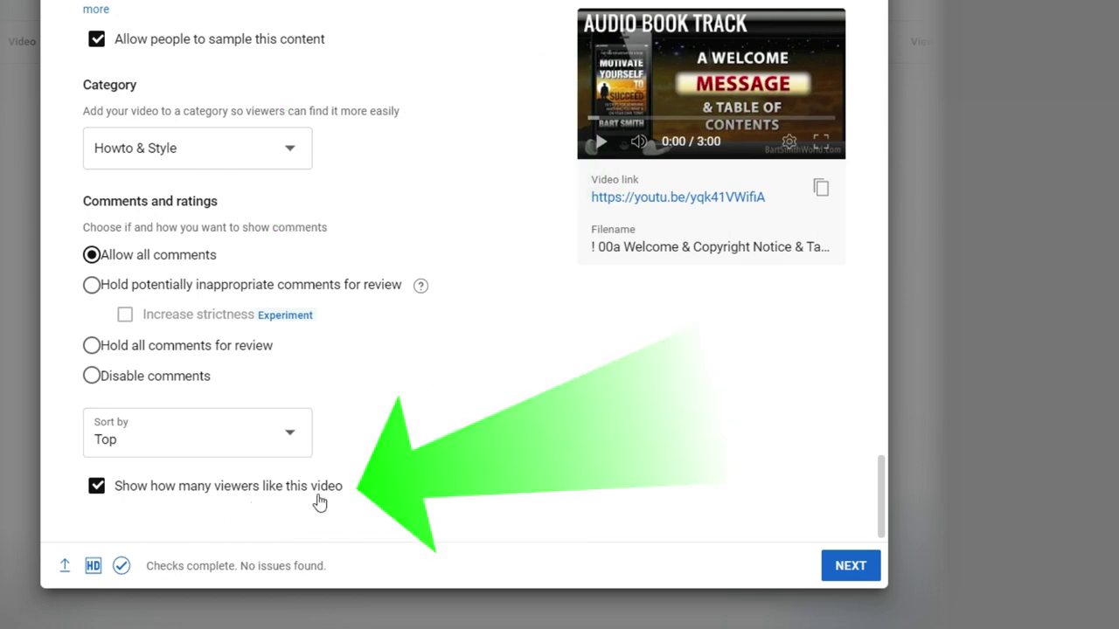
Leave the viewer like count shown and advance to the Video elements step
click(96, 489)
click(98, 489)
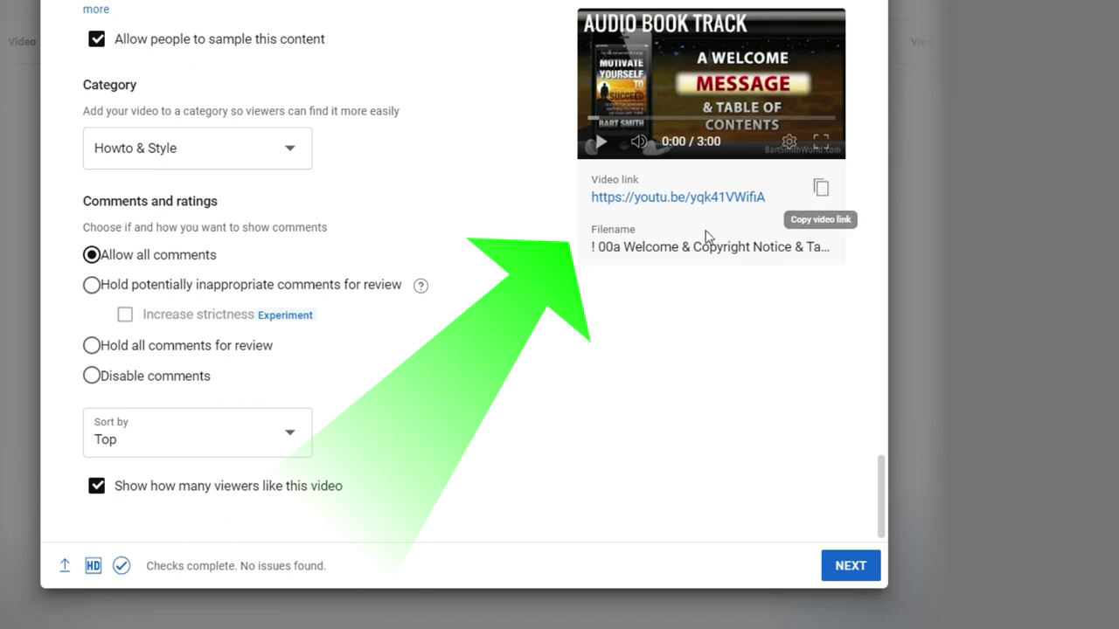
drag(633, 245, 592, 249)
click(648, 271)
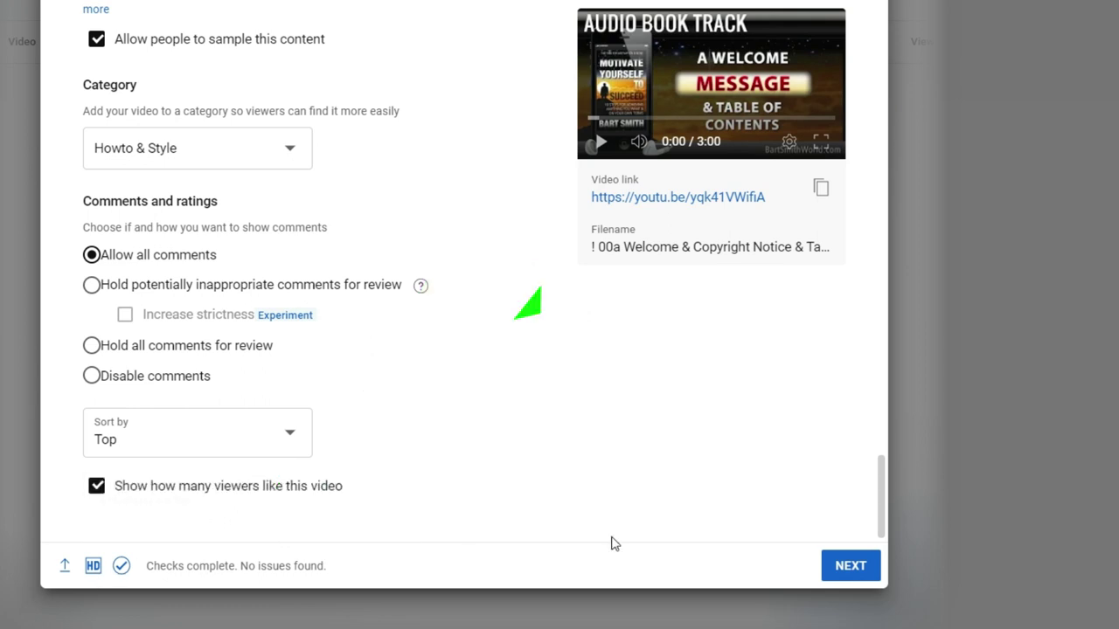
click(864, 572)
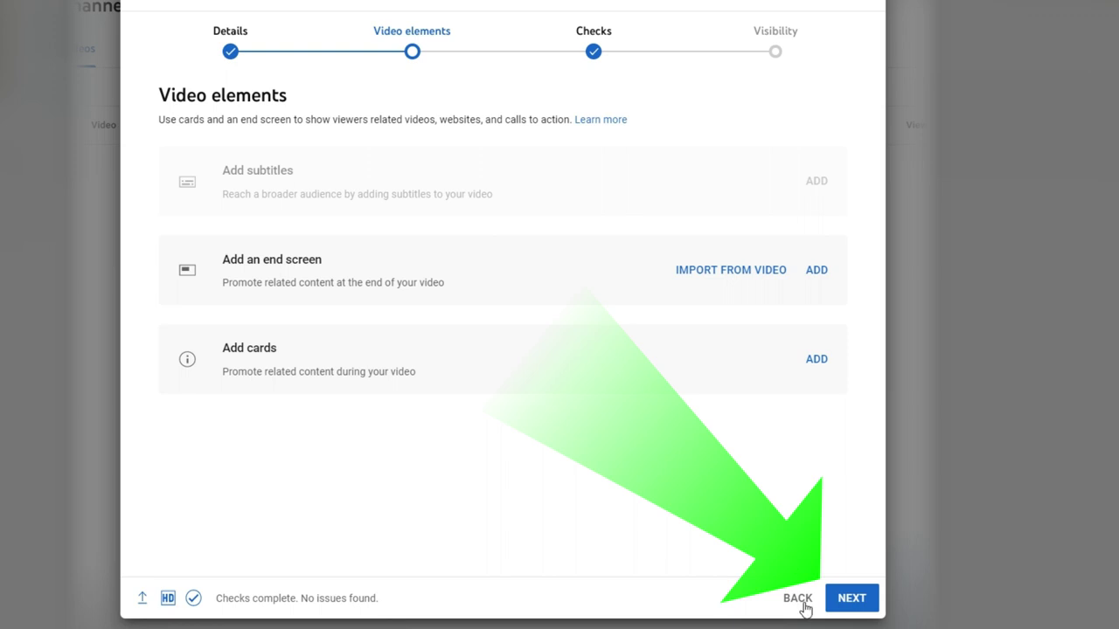
Reach the Checks step, dismiss the introducing checks popup, and continue to Visibility
click(851, 600)
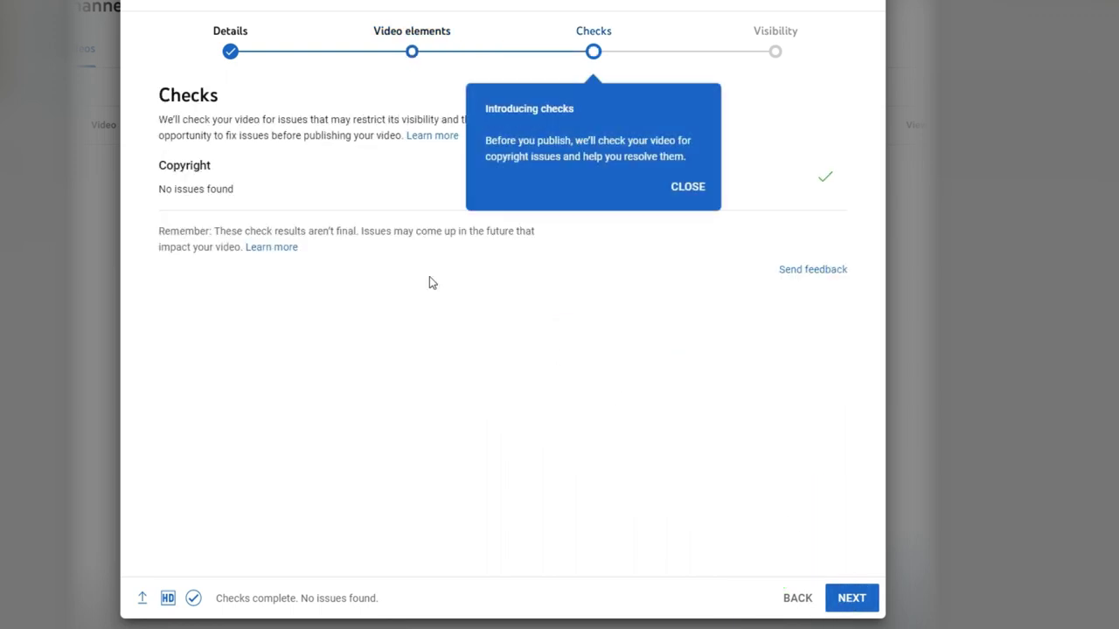
click(687, 188)
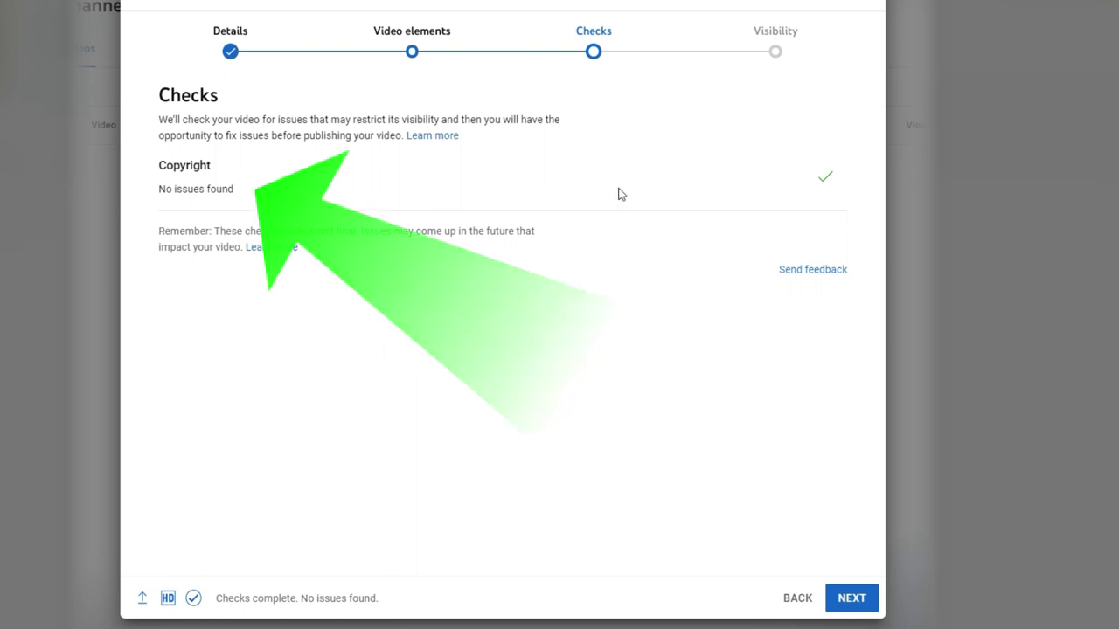
click(855, 597)
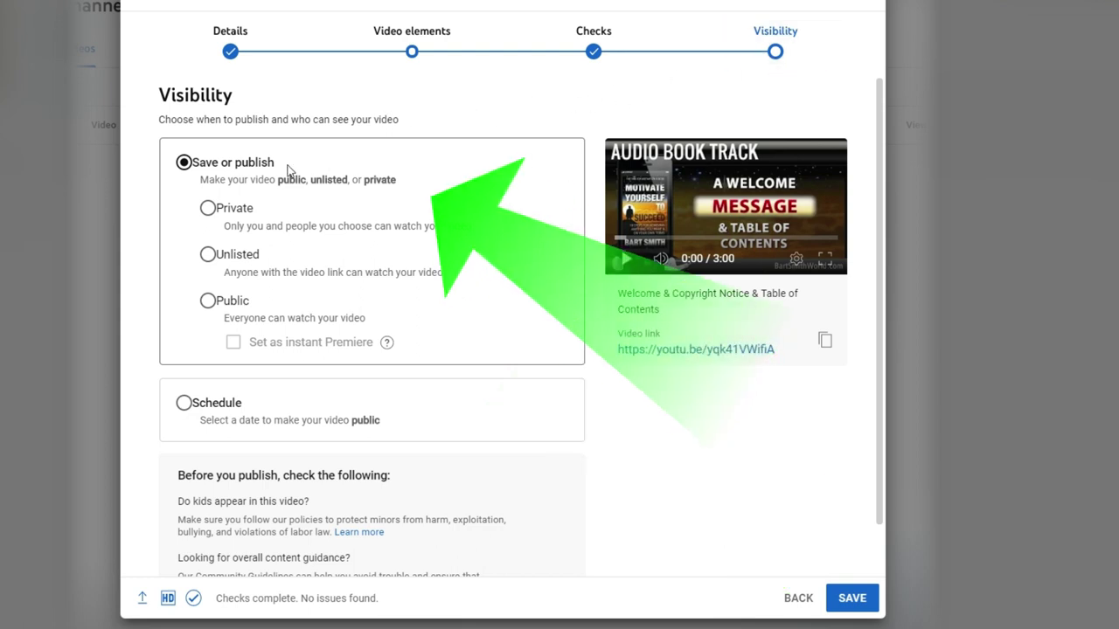
Set the video's visibility to Public
click(208, 300)
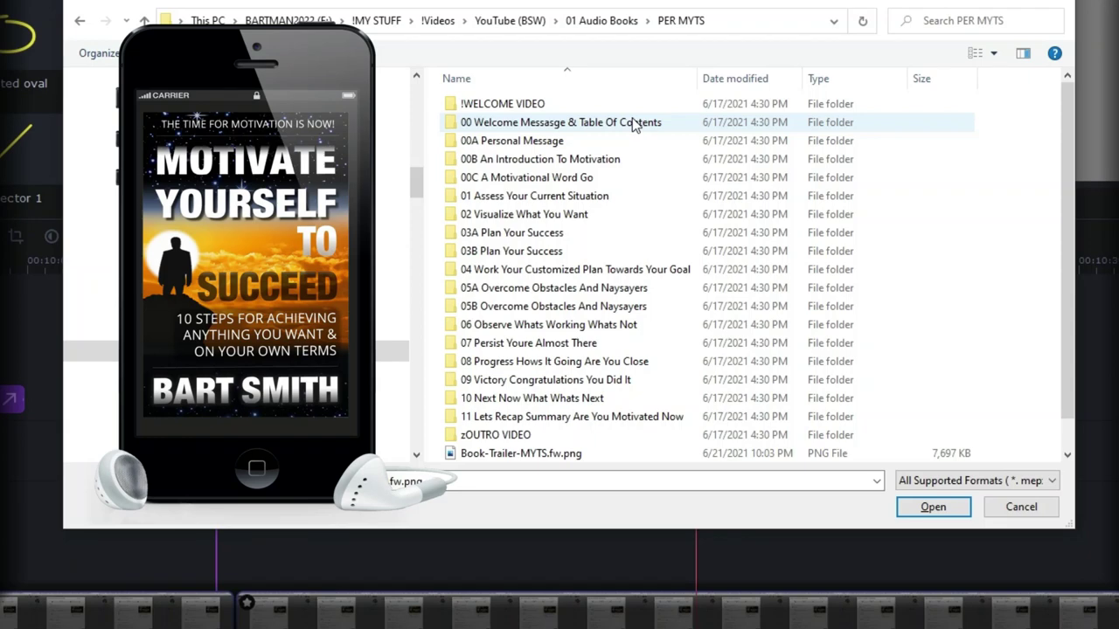
Browse the chapter folders from 00 Welcome Message to 05A Overcome Obstacles And Naysayers, and open 05A
click(645, 111)
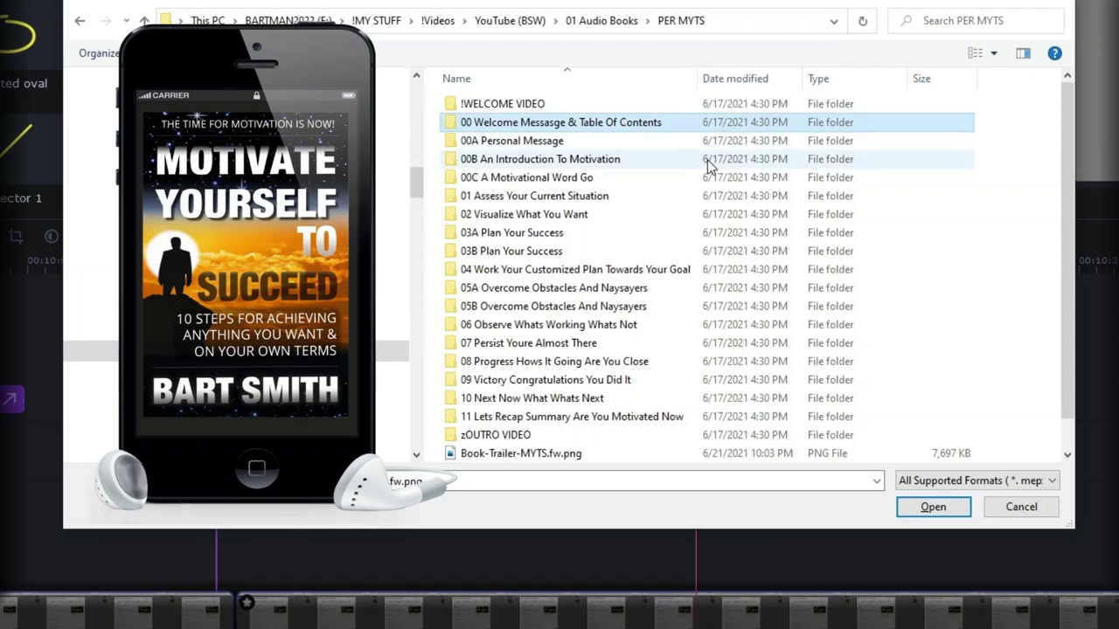
click(642, 142)
click(654, 162)
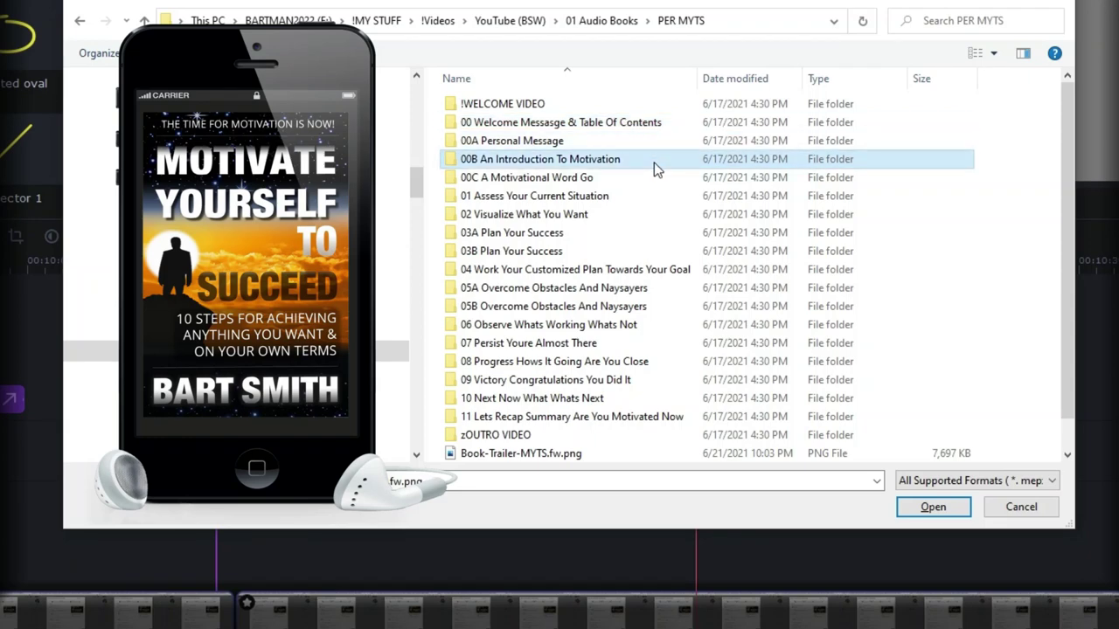
click(657, 180)
click(657, 196)
click(640, 213)
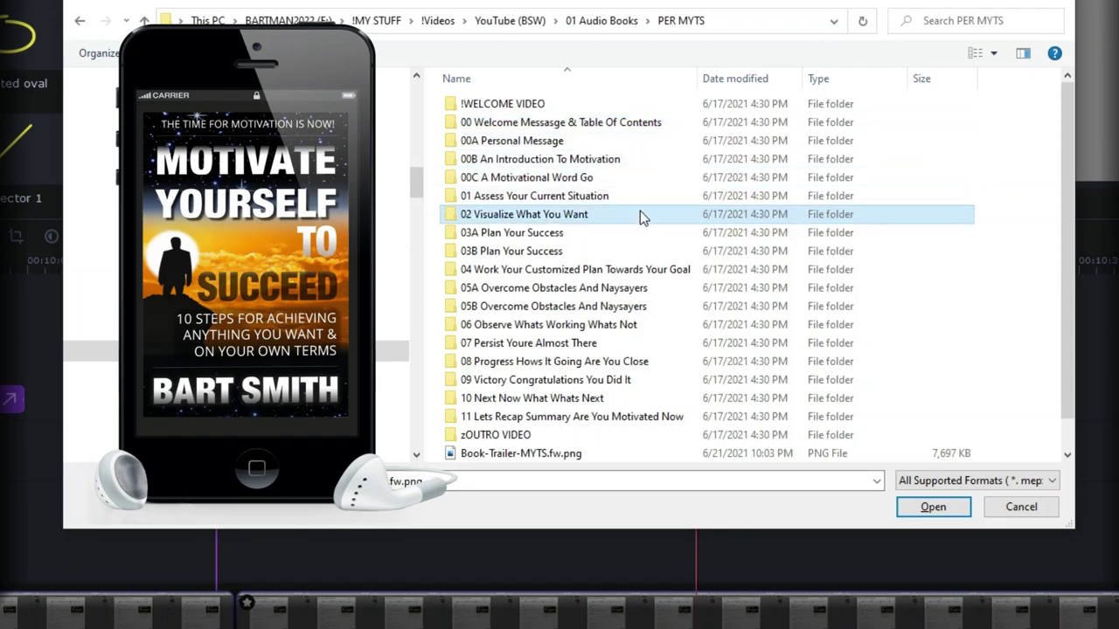
click(624, 232)
click(629, 251)
click(657, 269)
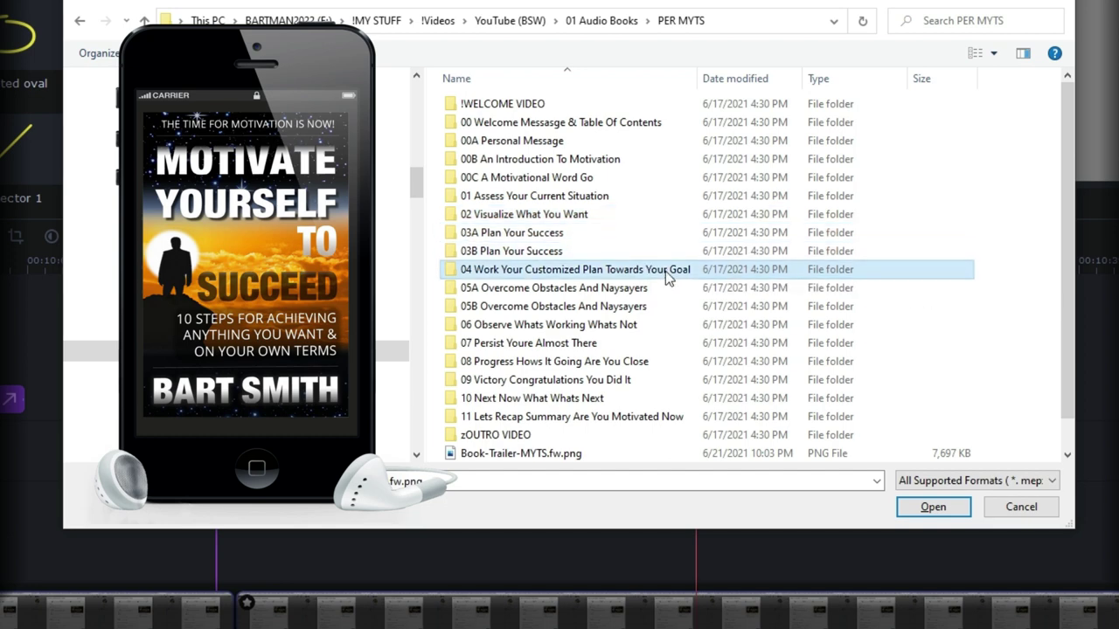
click(661, 289)
double_click(662, 289)
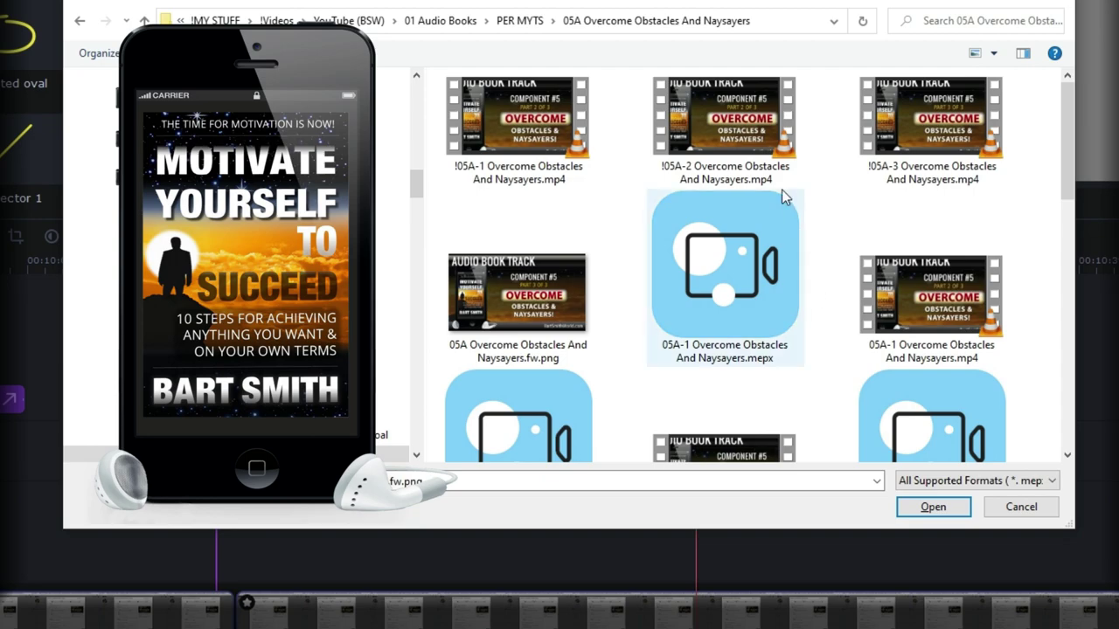
Select the !05A-1 and !05A-2 videos, then open the 07 Persist and 09 Victory folders
click(737, 116)
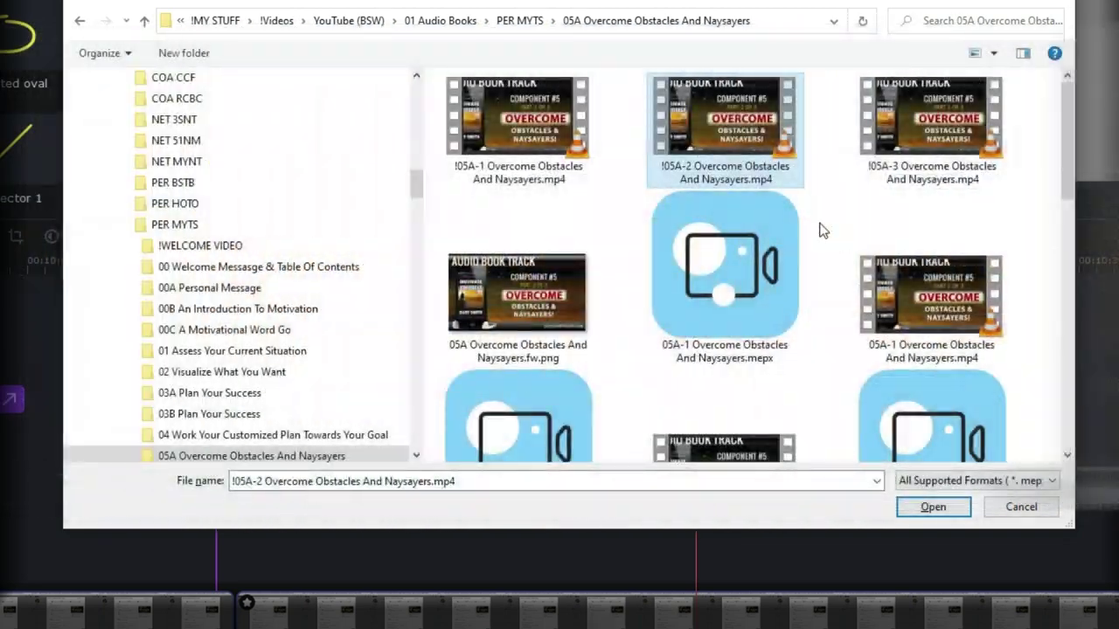
click(542, 151)
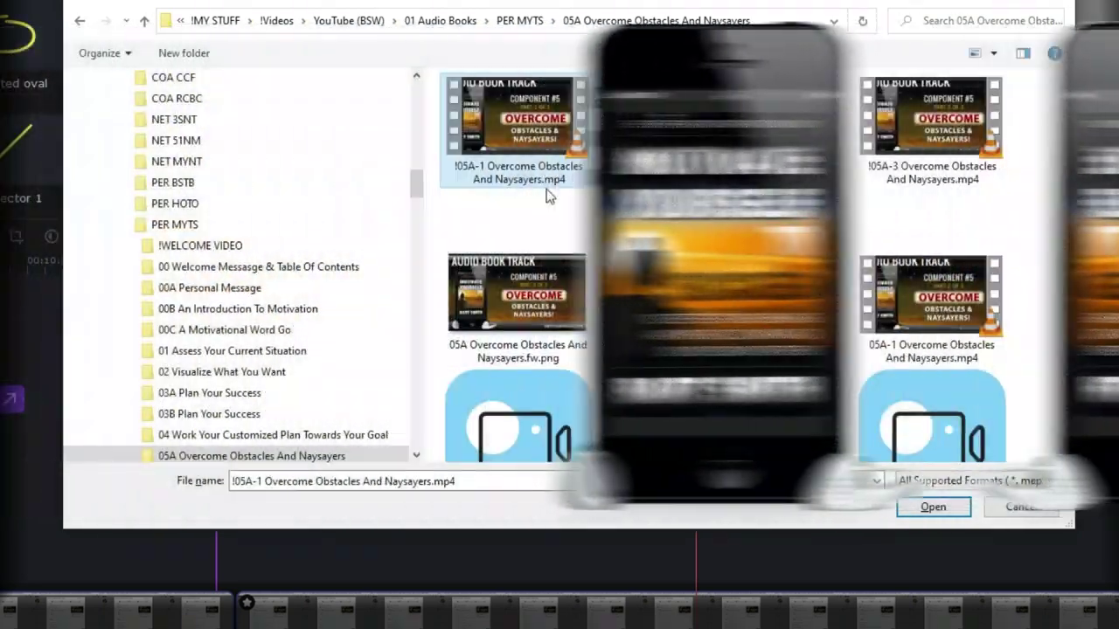
scroll(232, 393, down, 3)
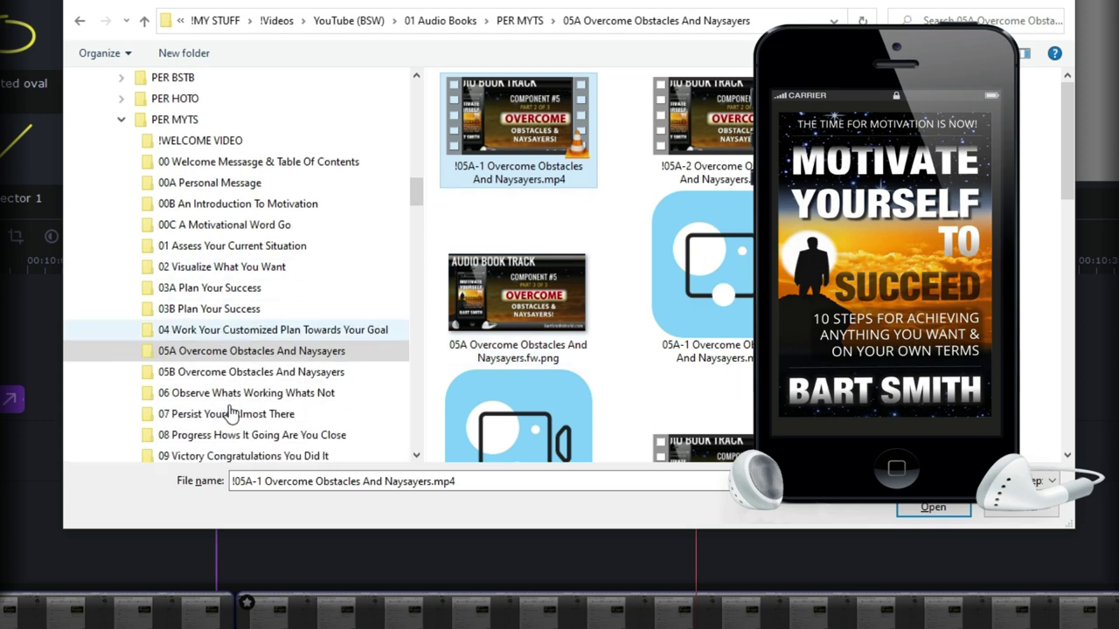
click(250, 330)
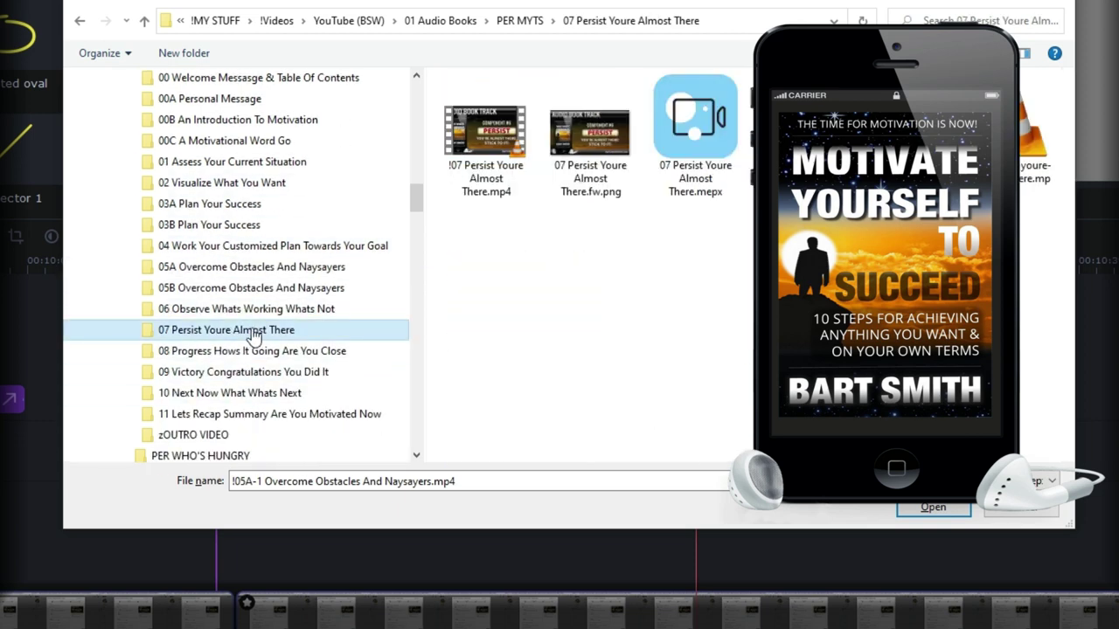
click(487, 166)
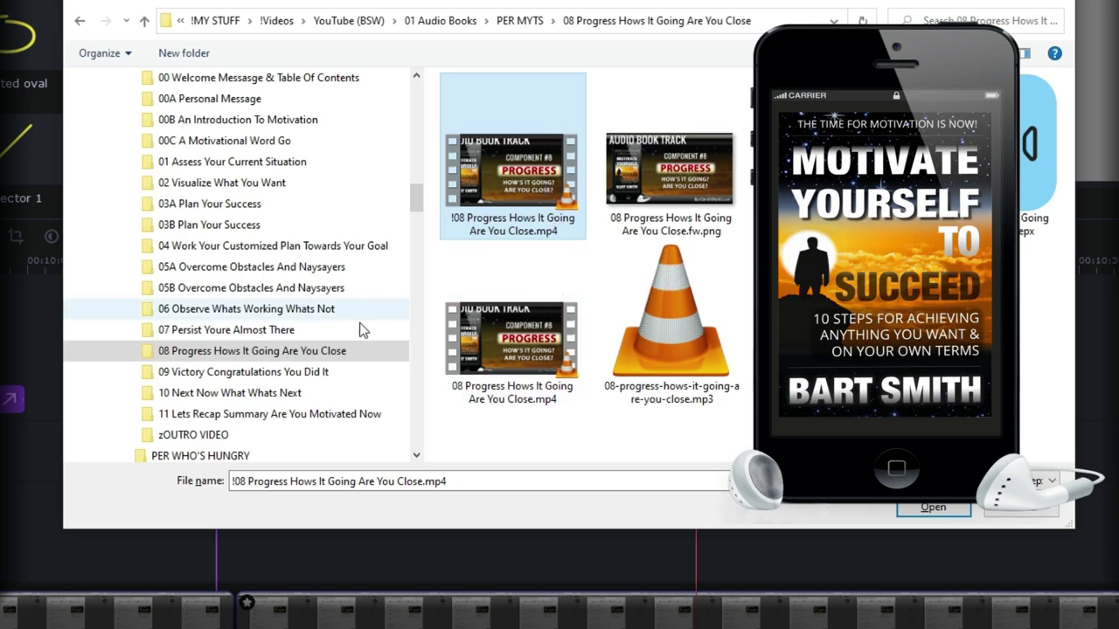
click(323, 372)
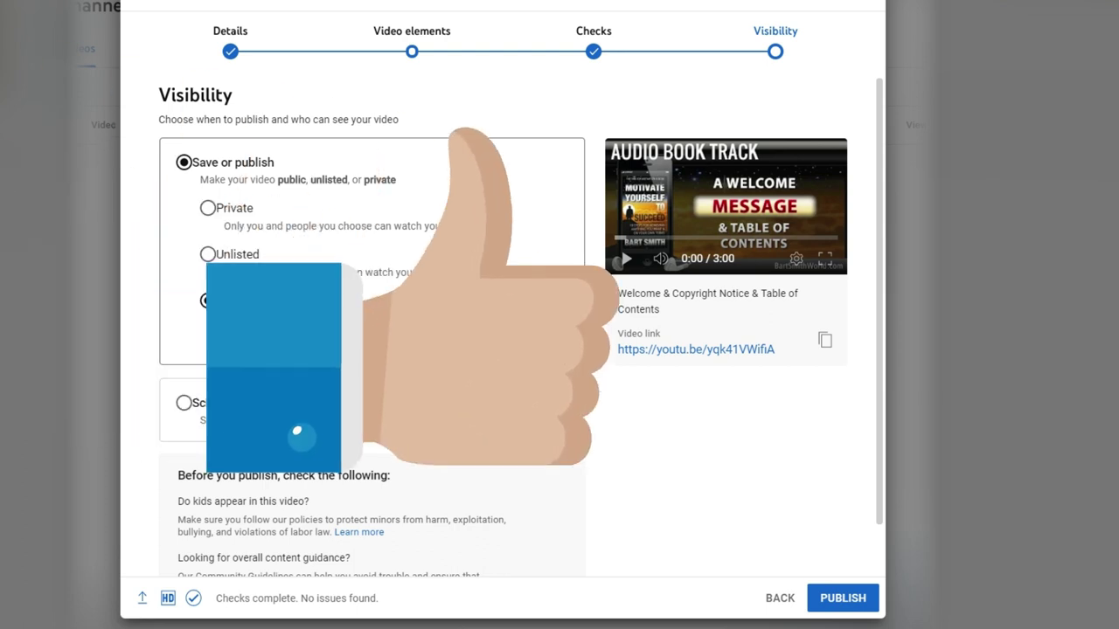
Publish the video, copy its link from the sharing options, and close the confirmation
click(848, 600)
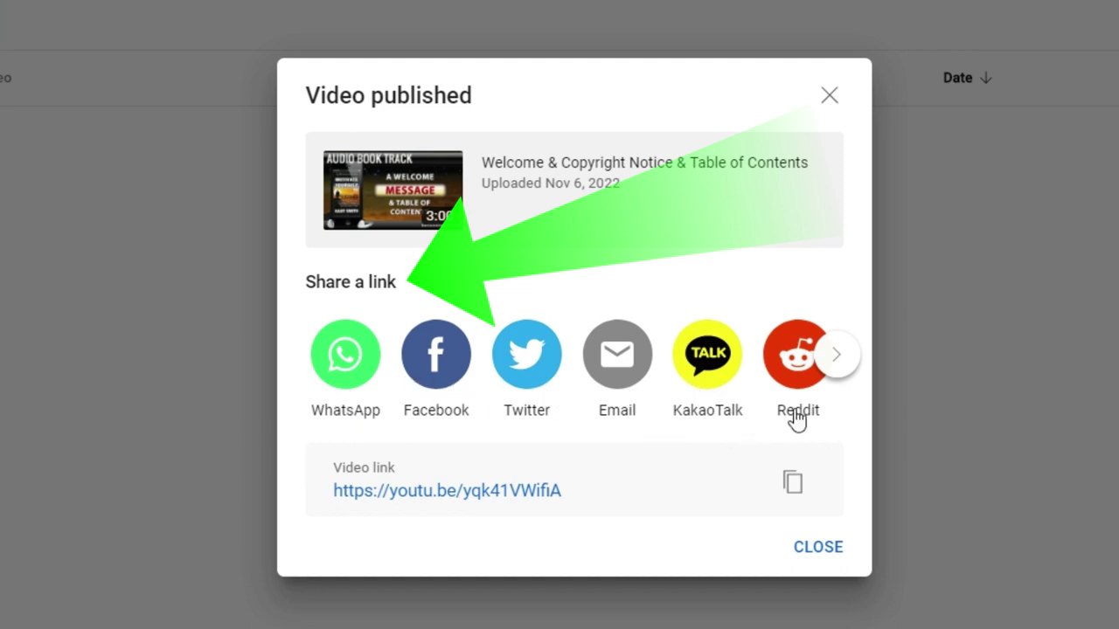
click(832, 363)
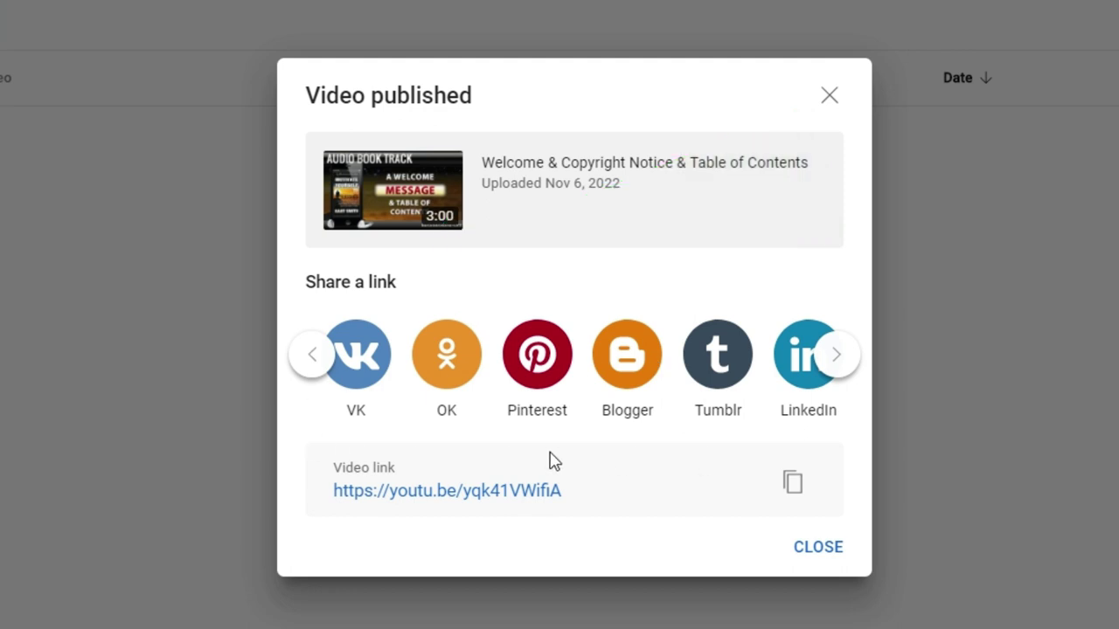
click(792, 487)
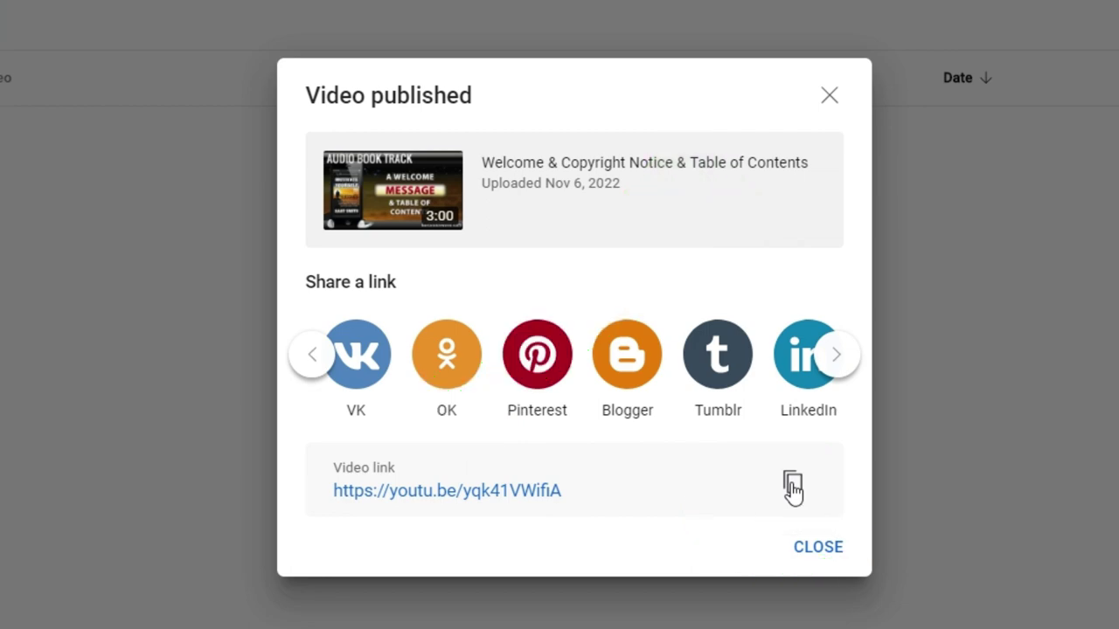
click(827, 551)
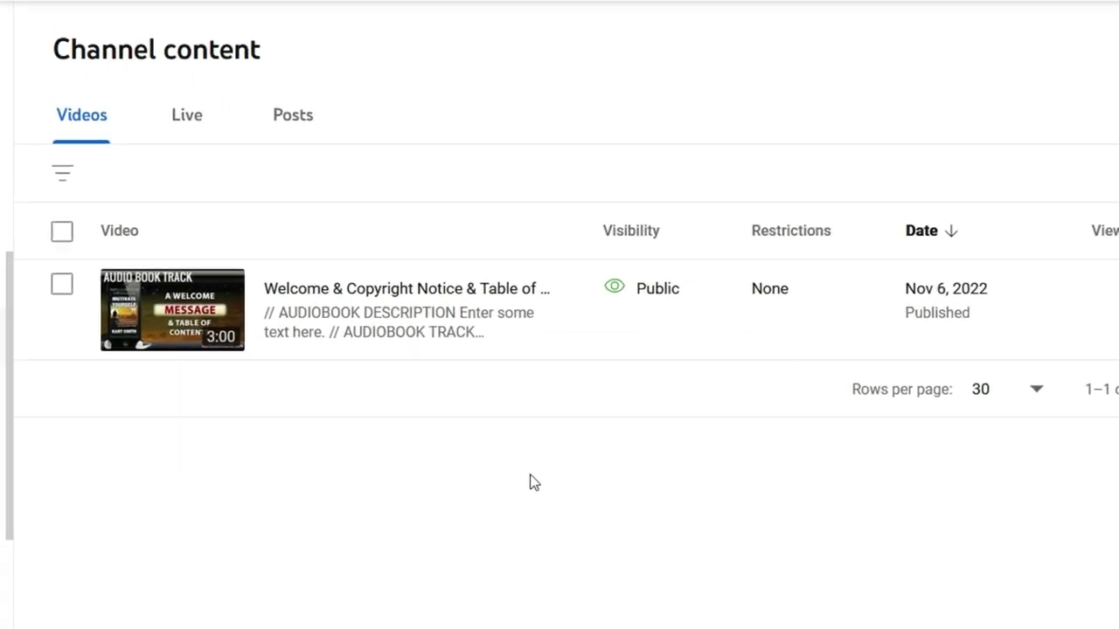
Open the video's YouTube watch page from its Public row in Channel content
mouse_move(396, 273)
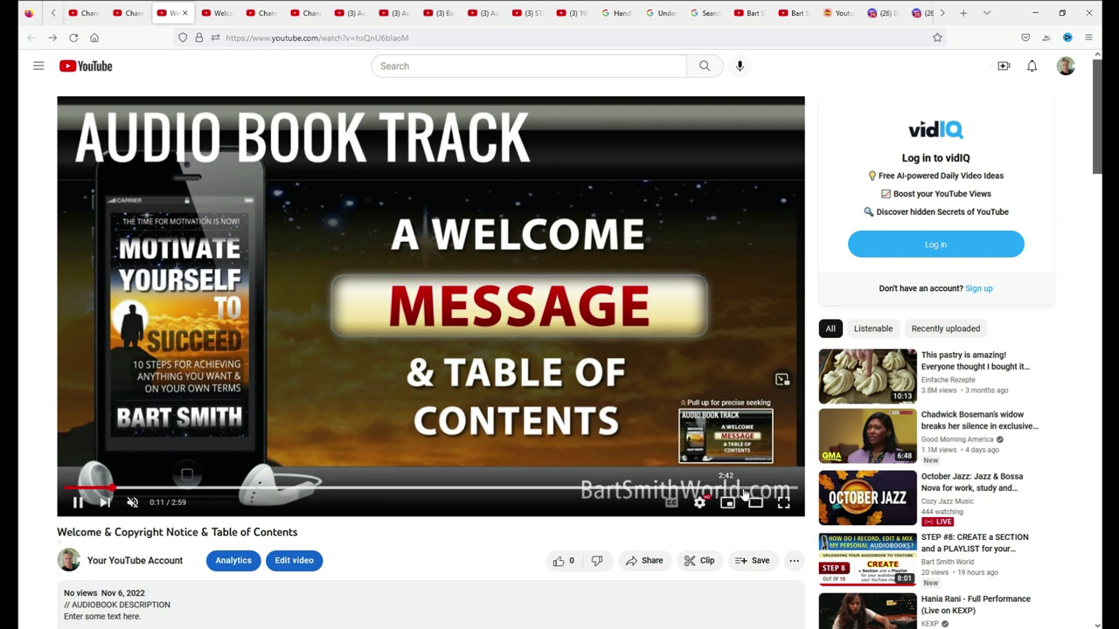
Skip playback near the end and read through the full description on the watch page
click(778, 493)
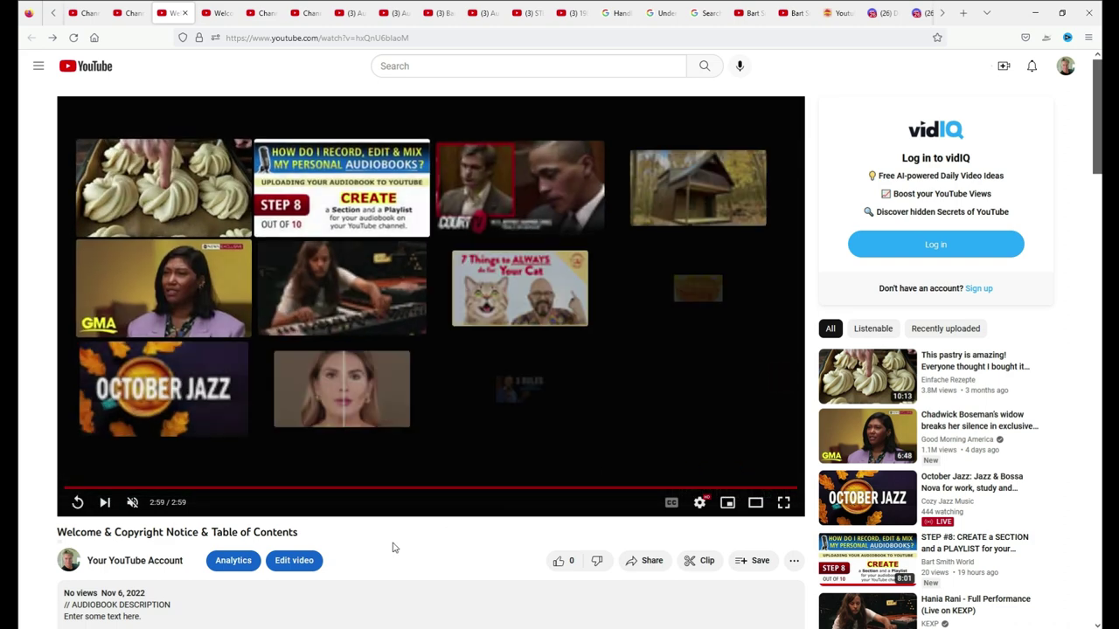
scroll(392, 548, down, 2)
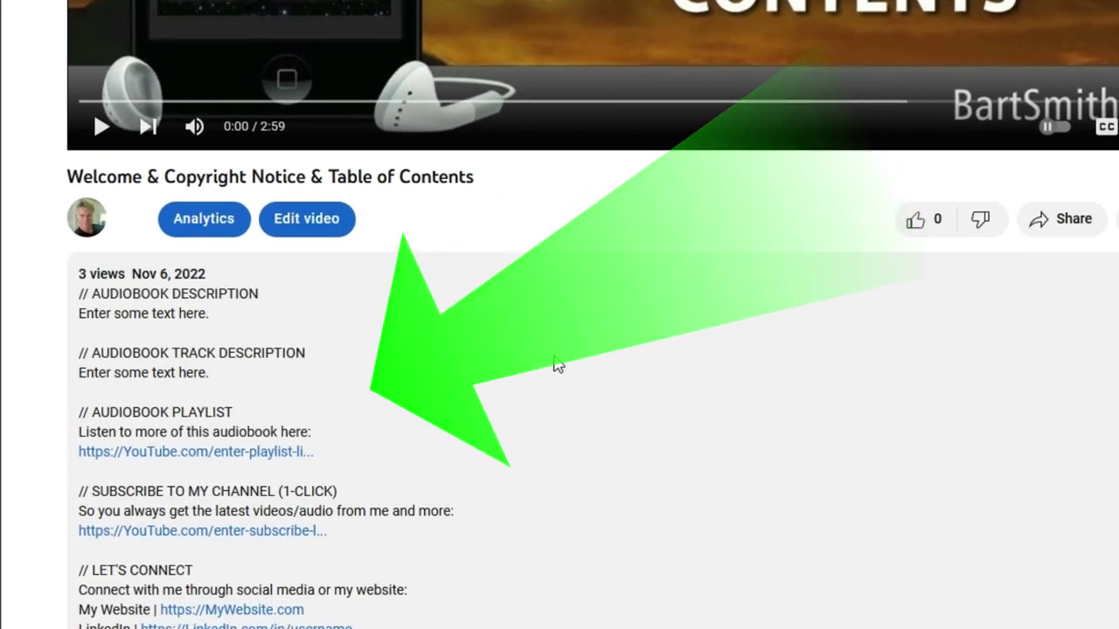
scroll(557, 365, down, 1)
scroll(557, 366, down, 1)
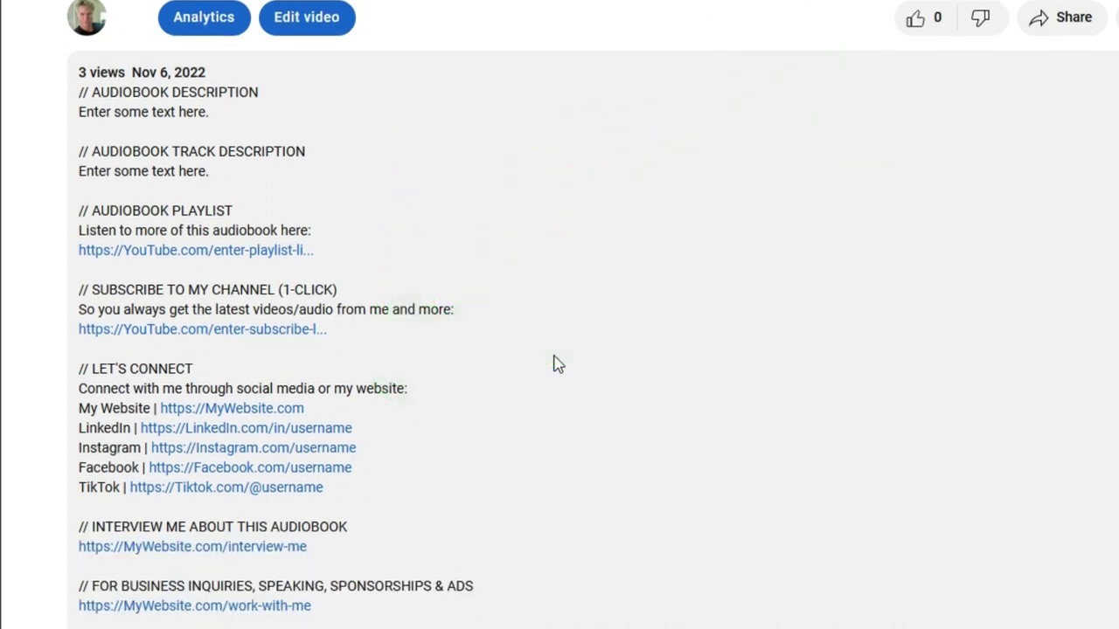
scroll(557, 365, down, 1)
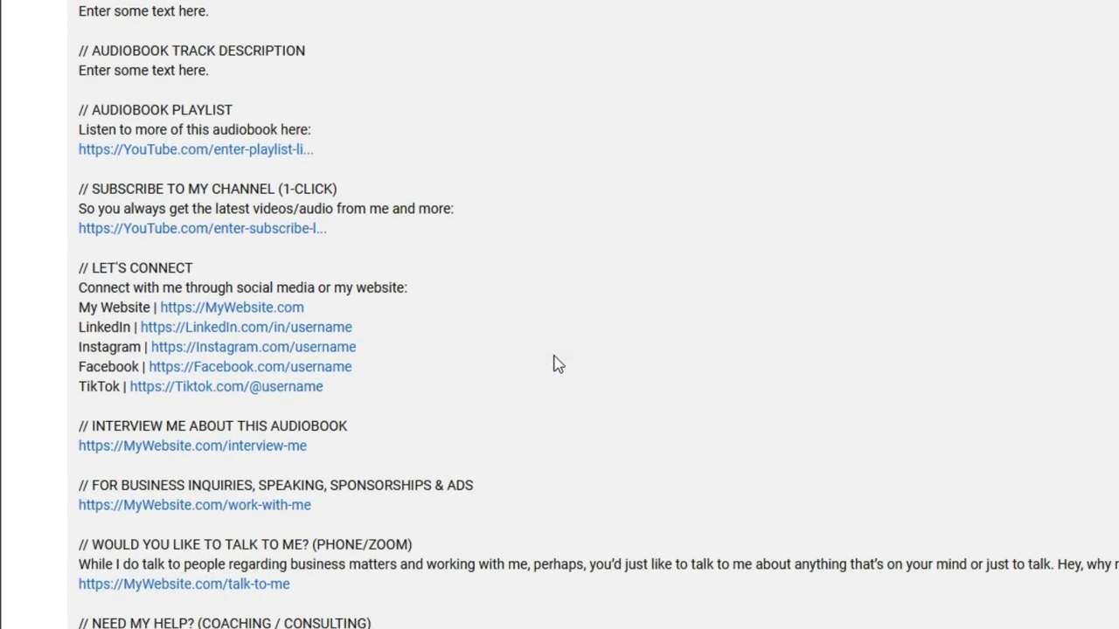
scroll(557, 365, down, 2)
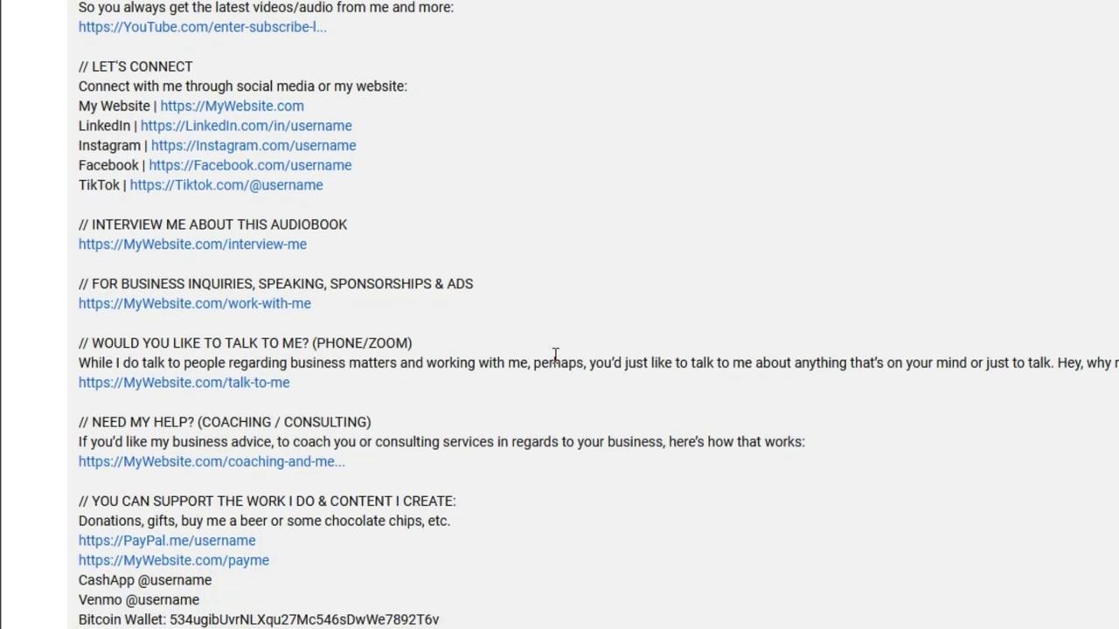
scroll(556, 359, down, 1)
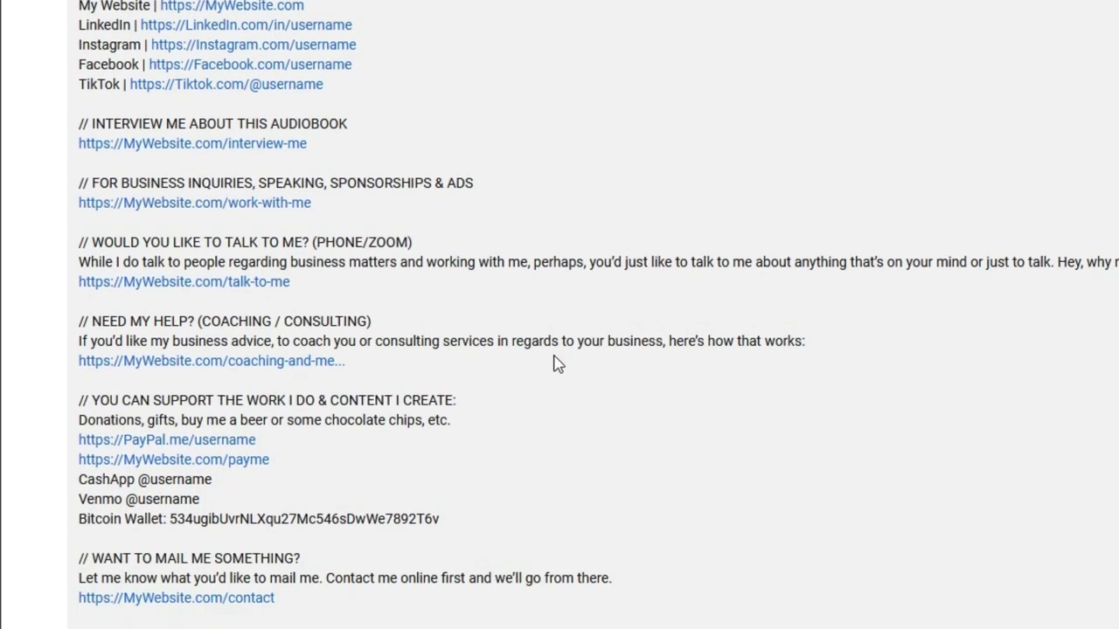
scroll(556, 365, down, 1)
scroll(557, 365, down, 2)
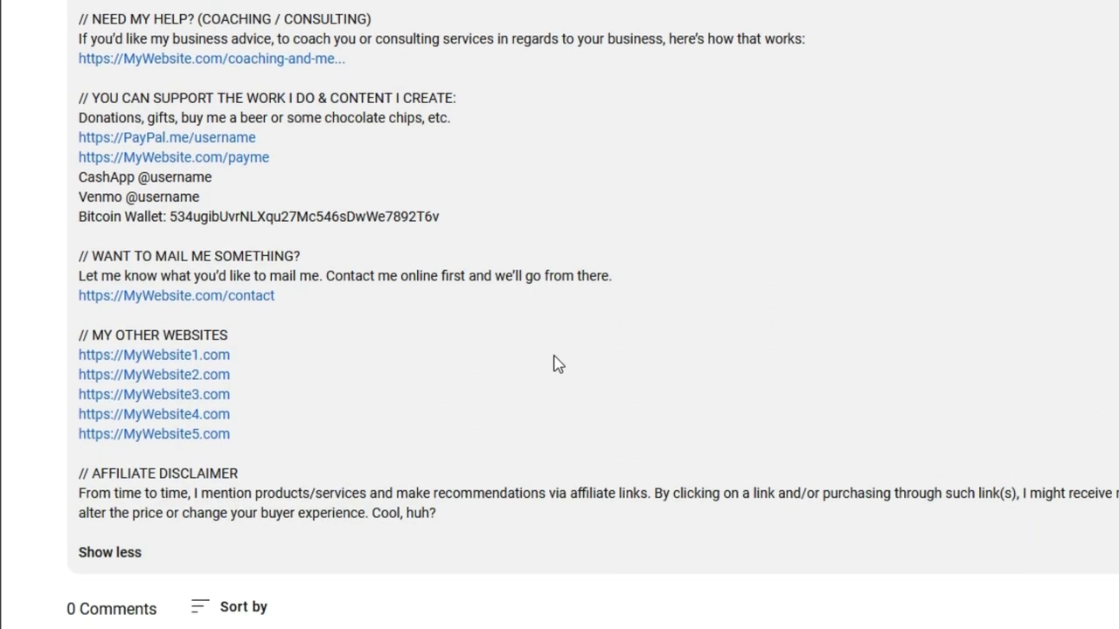
scroll(557, 364, up, 5)
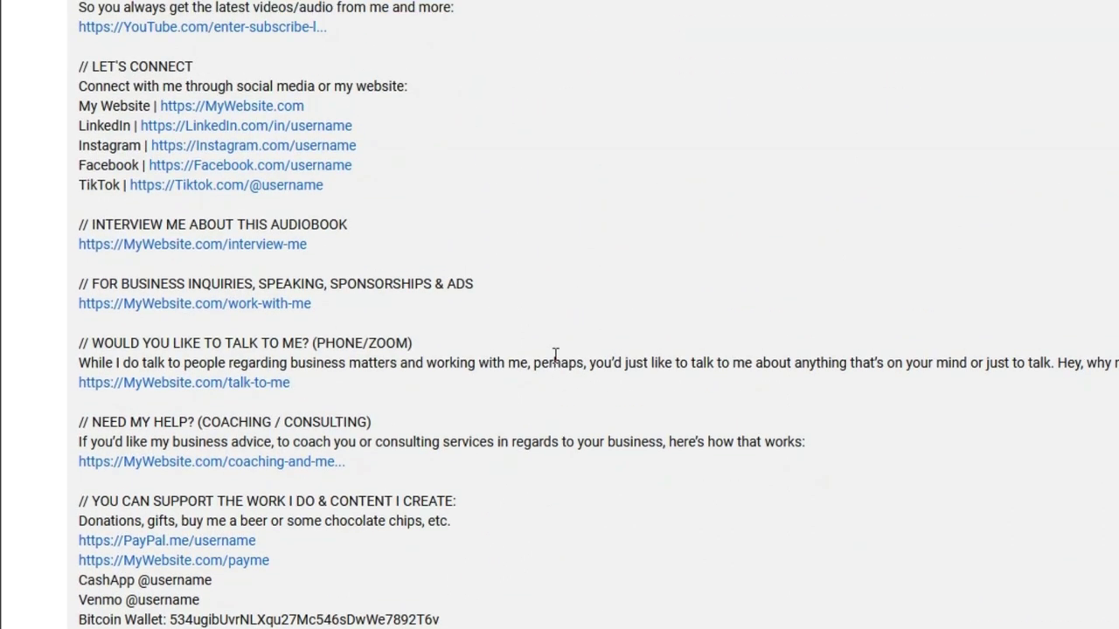
scroll(556, 365, down, 3)
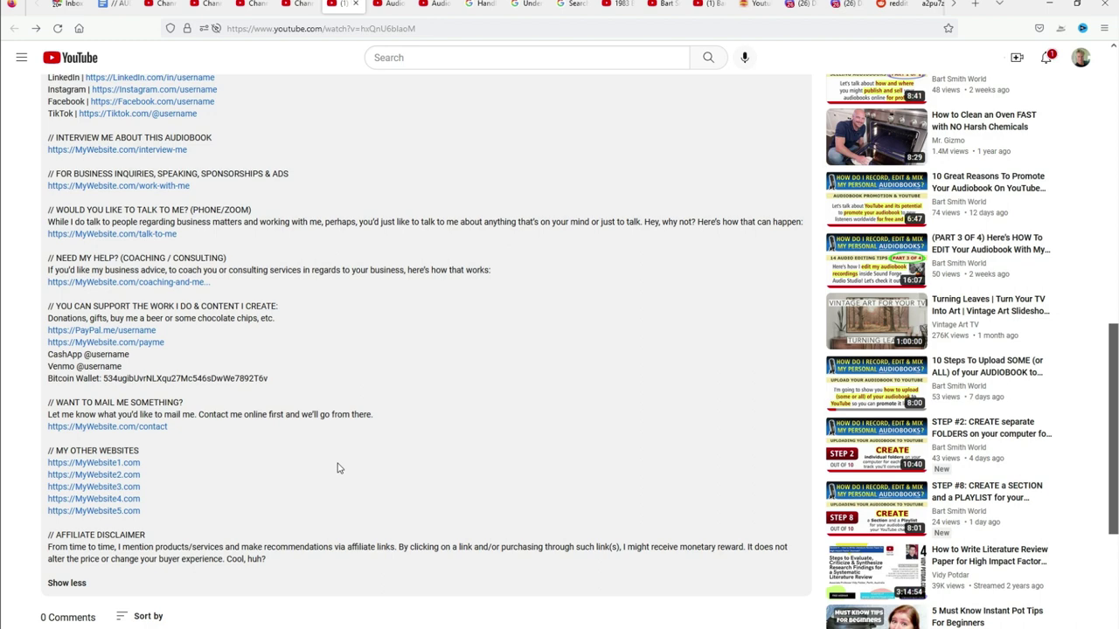
scroll(339, 469, up, 3)
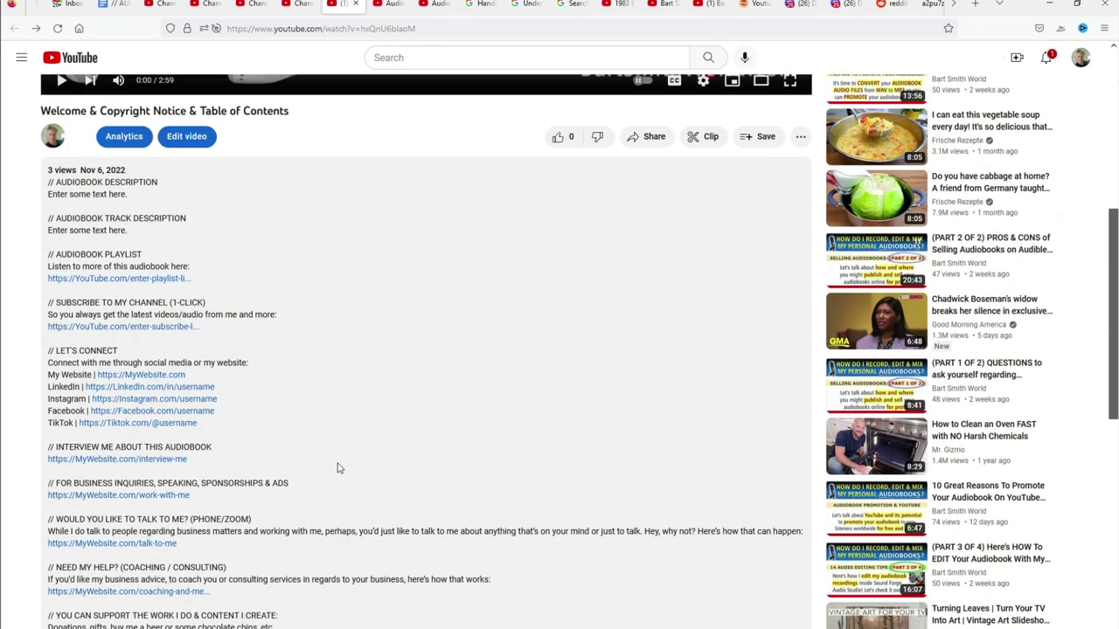
scroll(339, 468, up, 3)
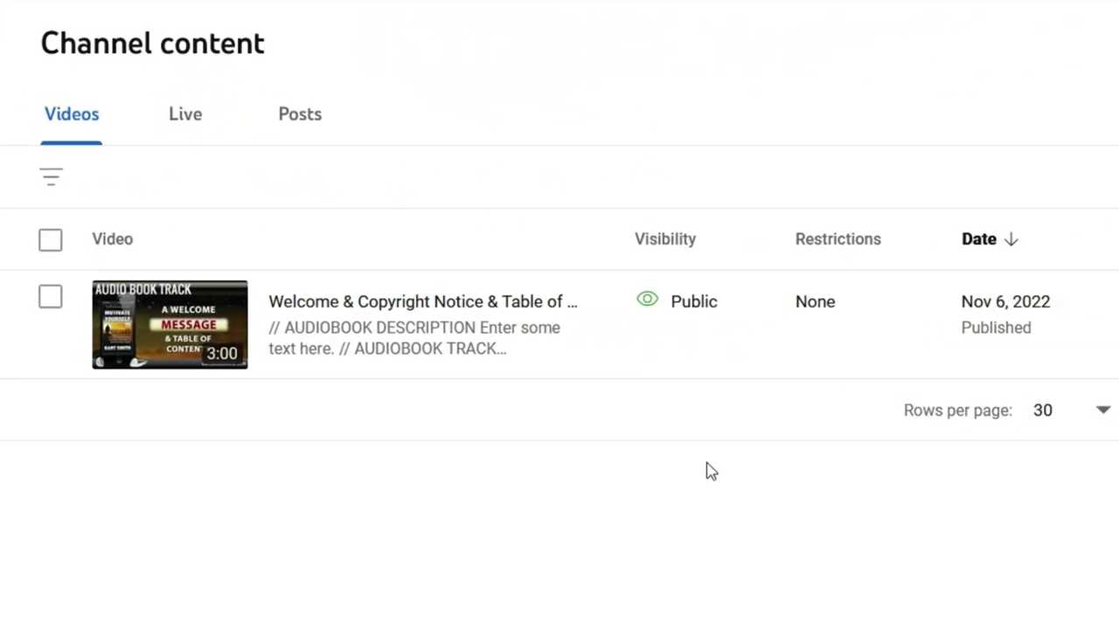
mouse_move(544, 374)
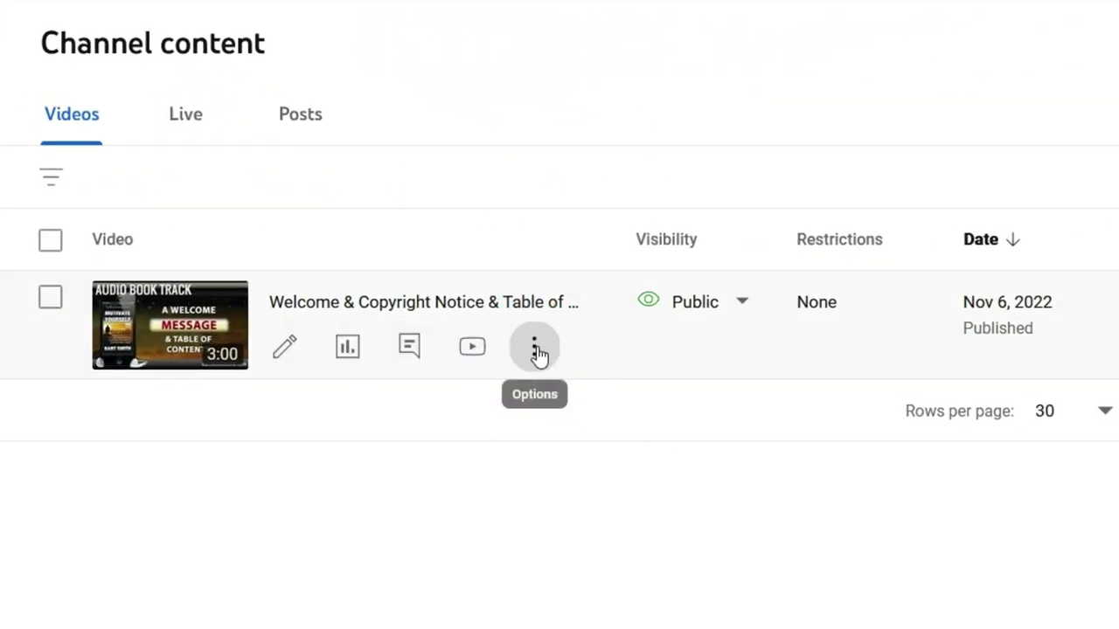
click(535, 349)
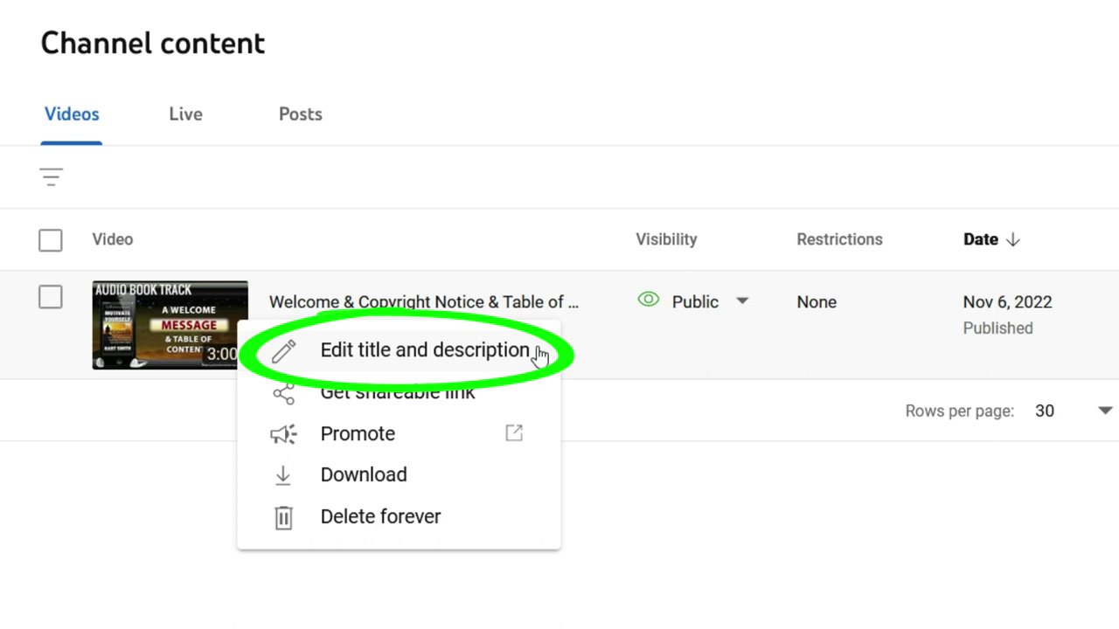
click(540, 353)
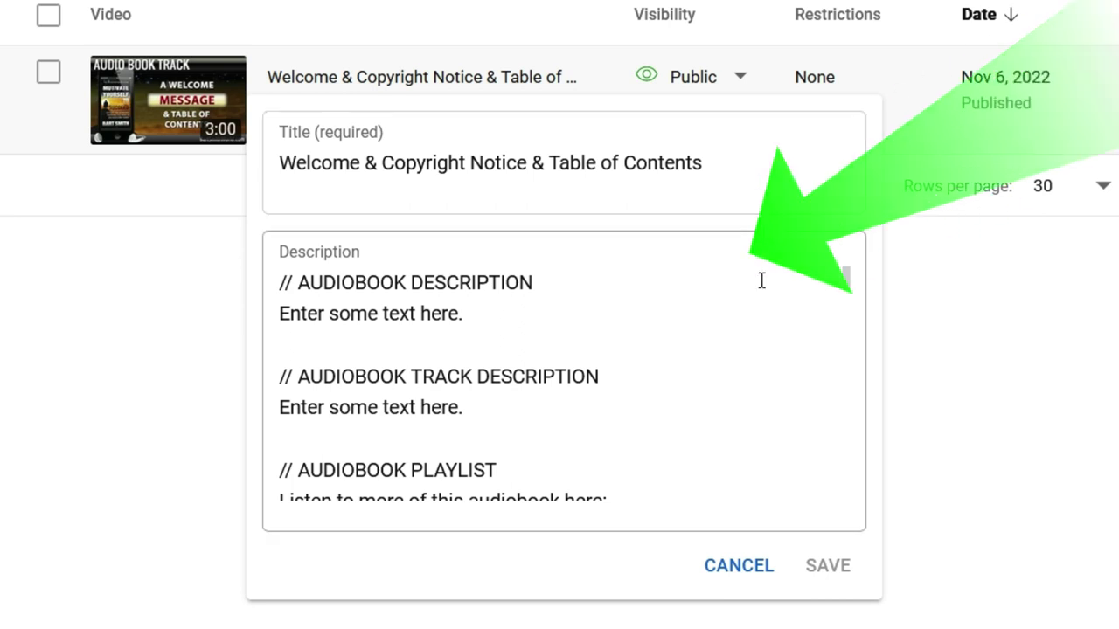
click(759, 164)
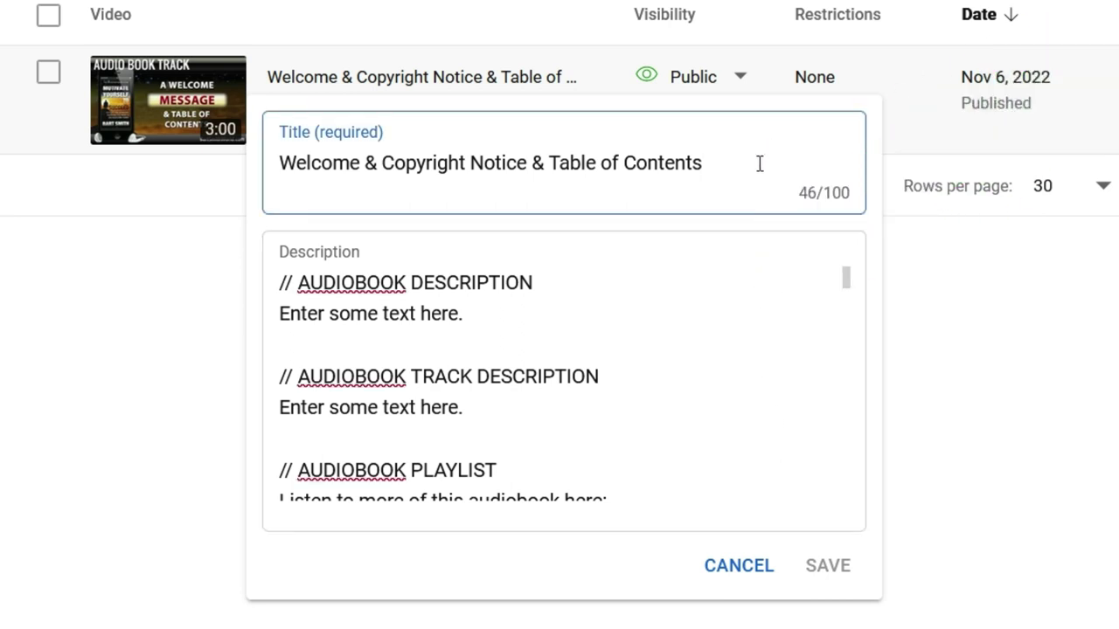
text(ssssss)
drag(762, 164, 707, 178)
key(BackSpace)
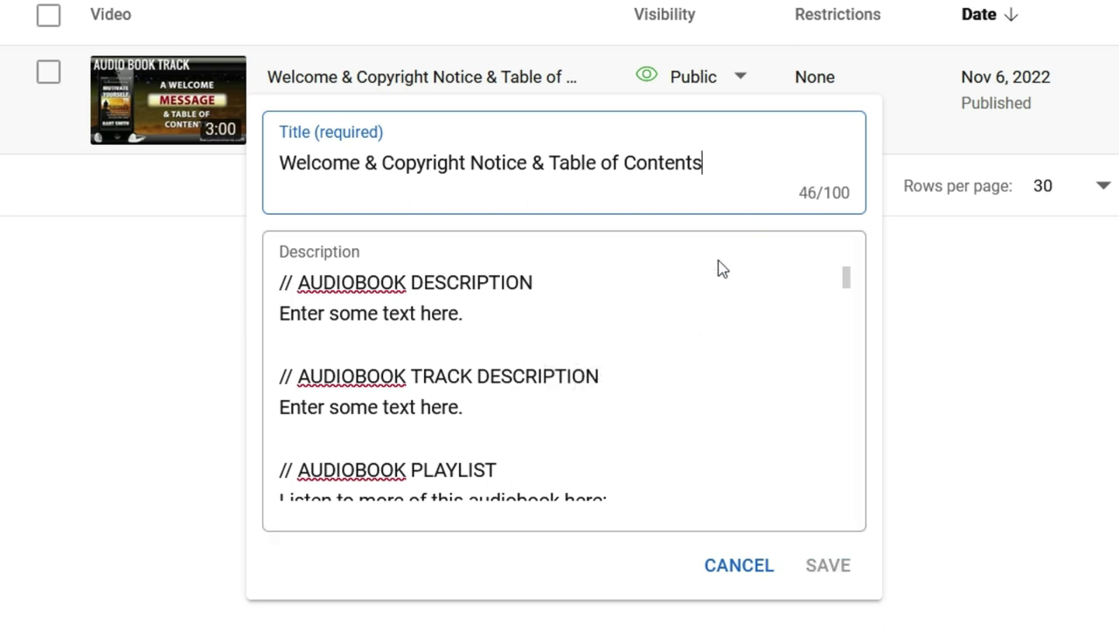
click(678, 274)
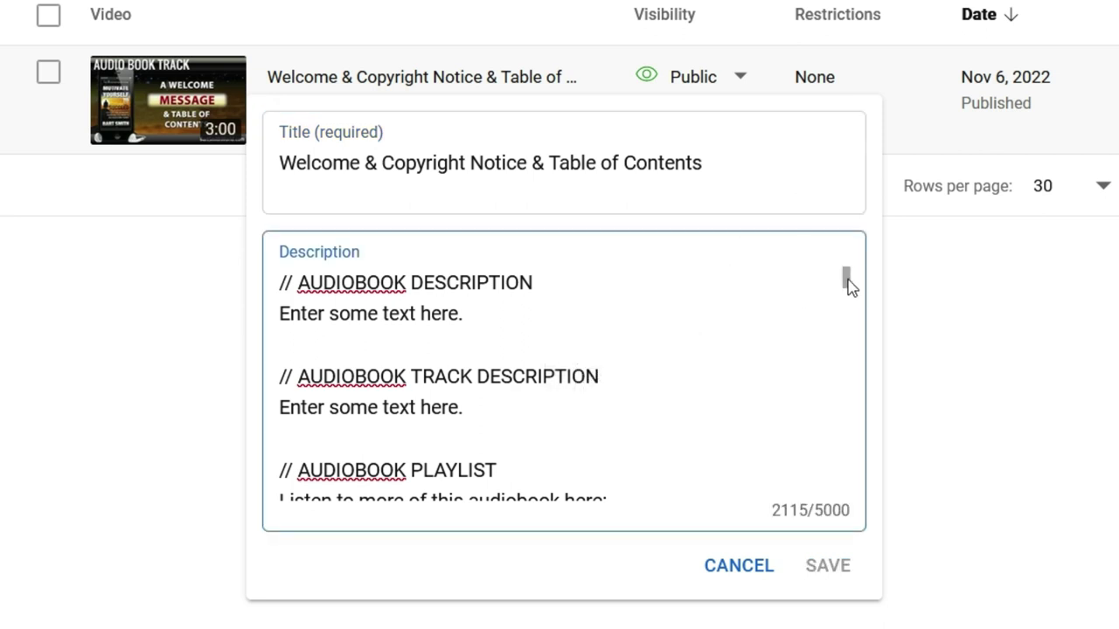
drag(845, 280, 851, 394)
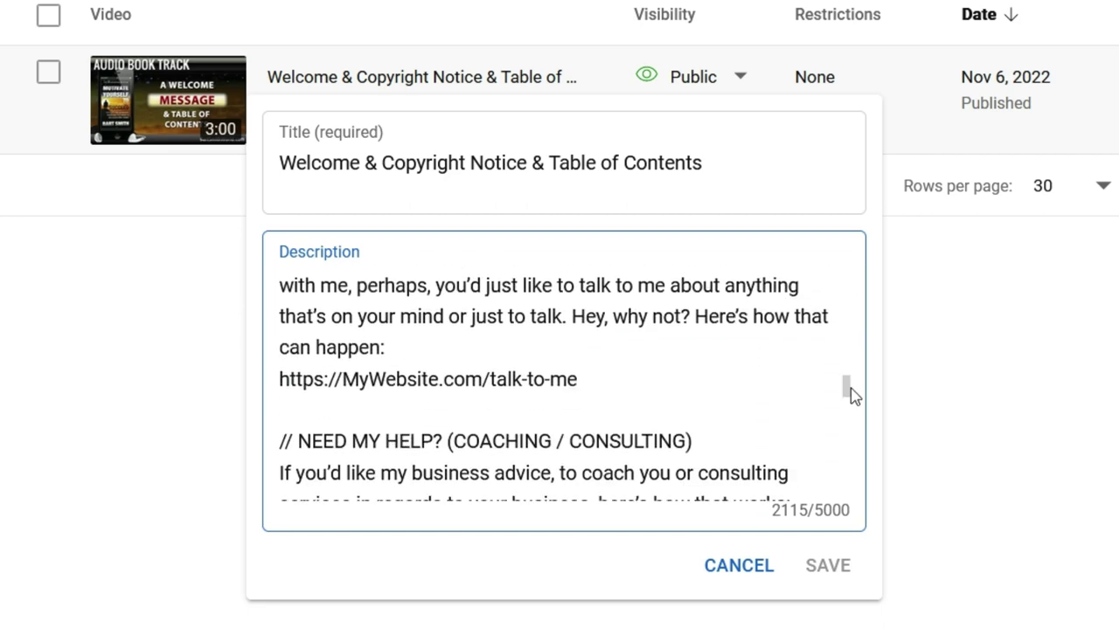
scroll(801, 385, down, 6)
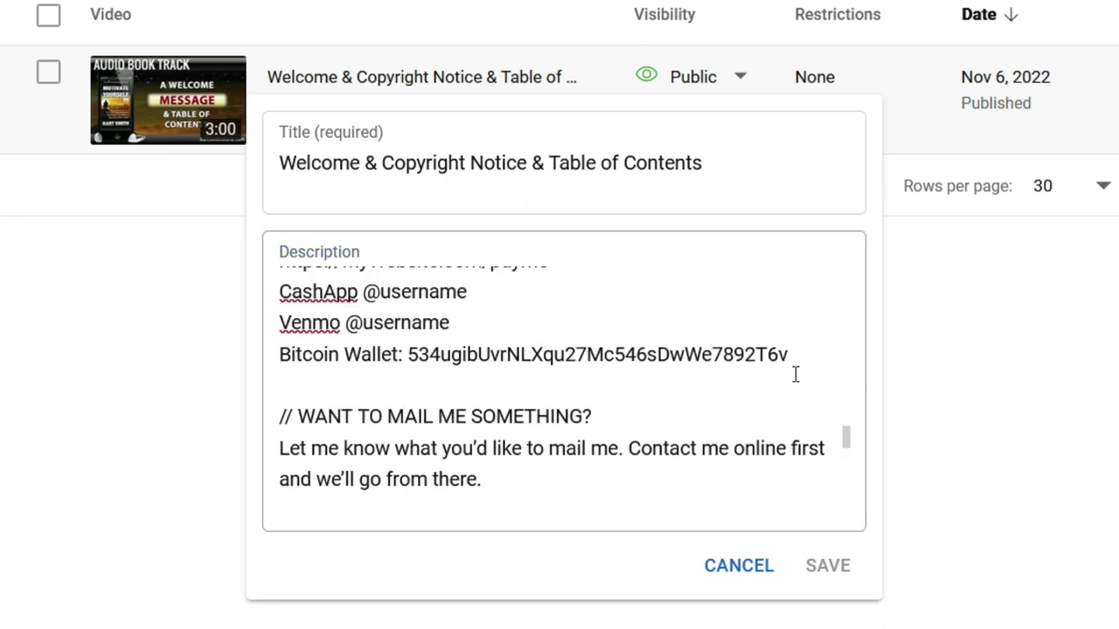
scroll(795, 376, down, 8)
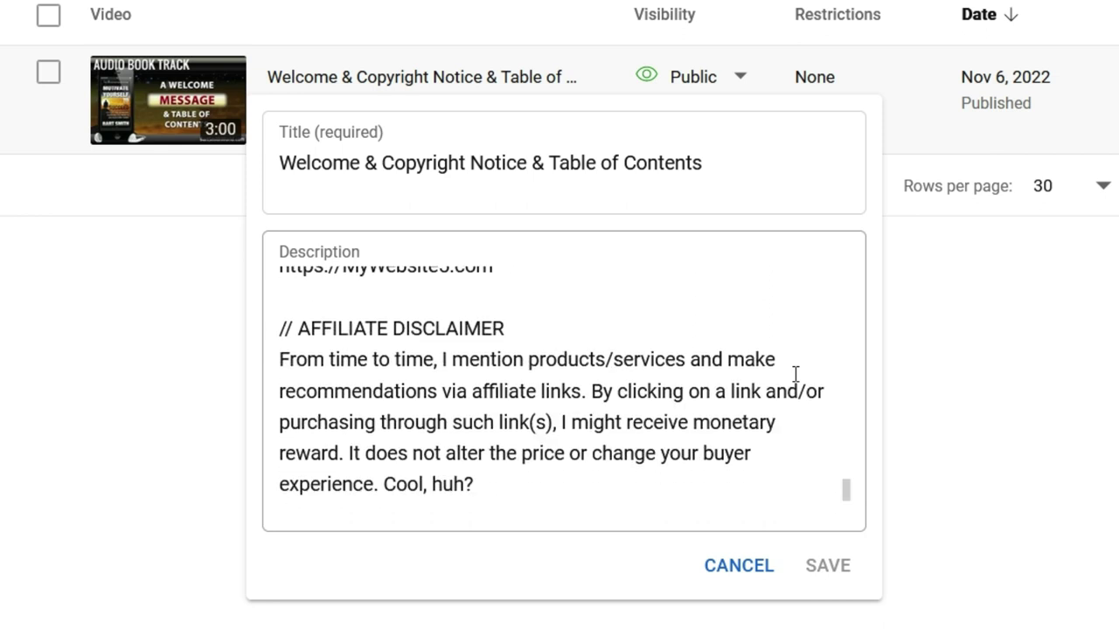
click(751, 481)
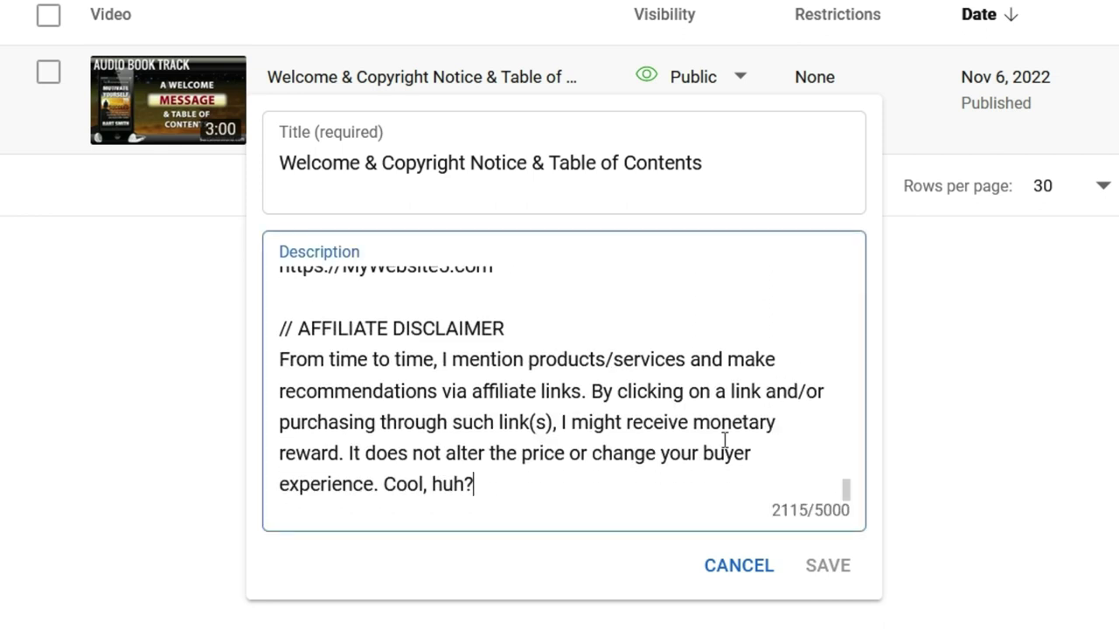
text(???)
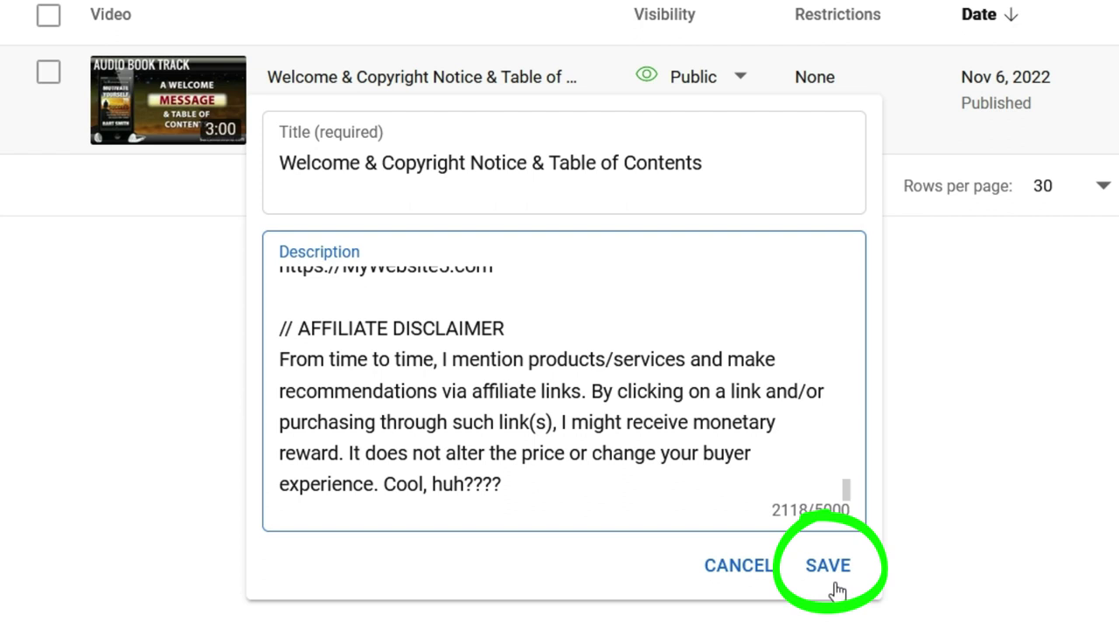
click(764, 572)
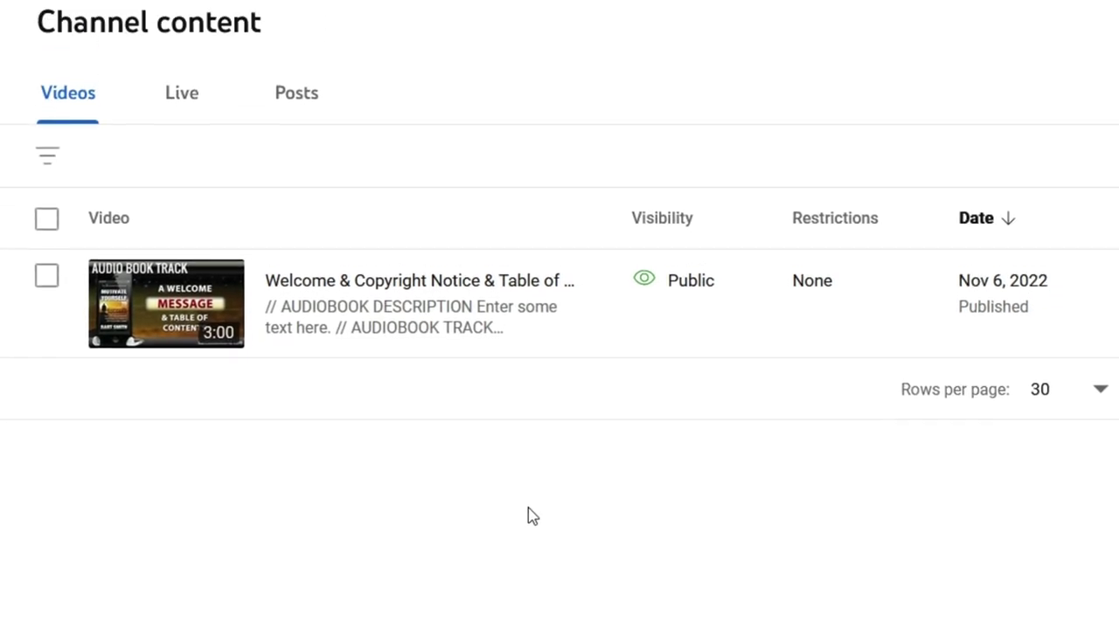
mouse_move(425, 347)
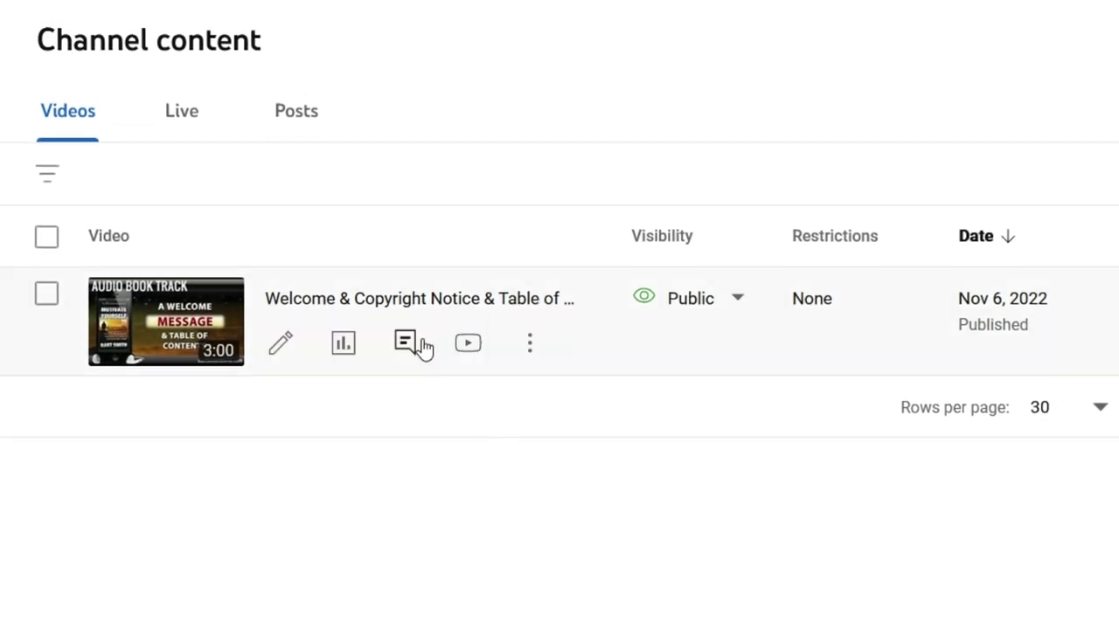
Open the video's Details page and review its title, description, thumbnail and playlists
click(280, 345)
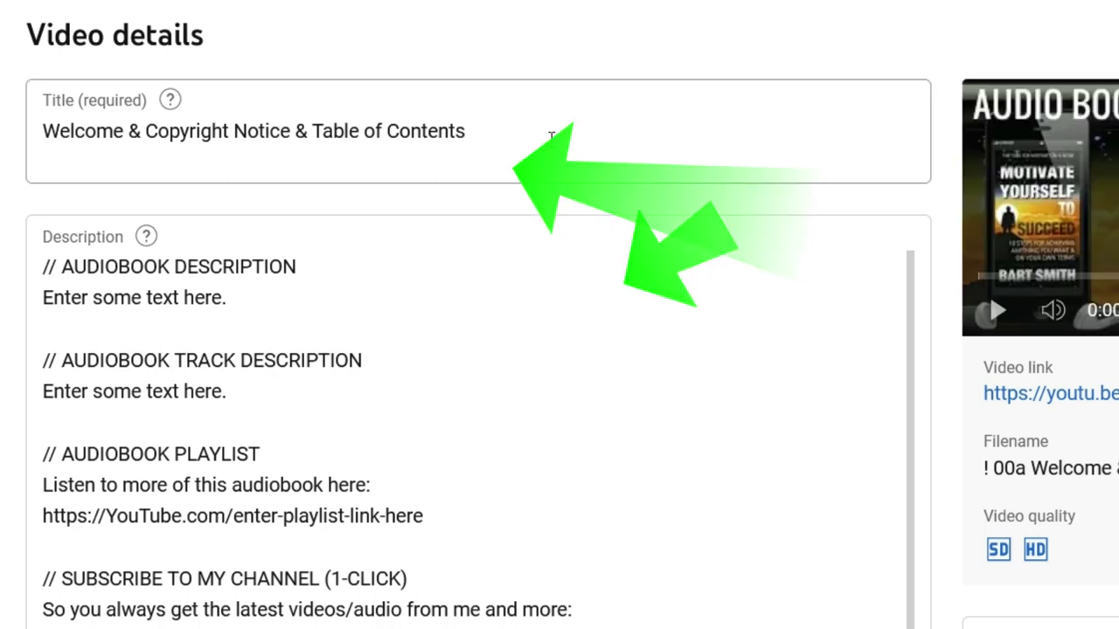
scroll(754, 404, down, 6)
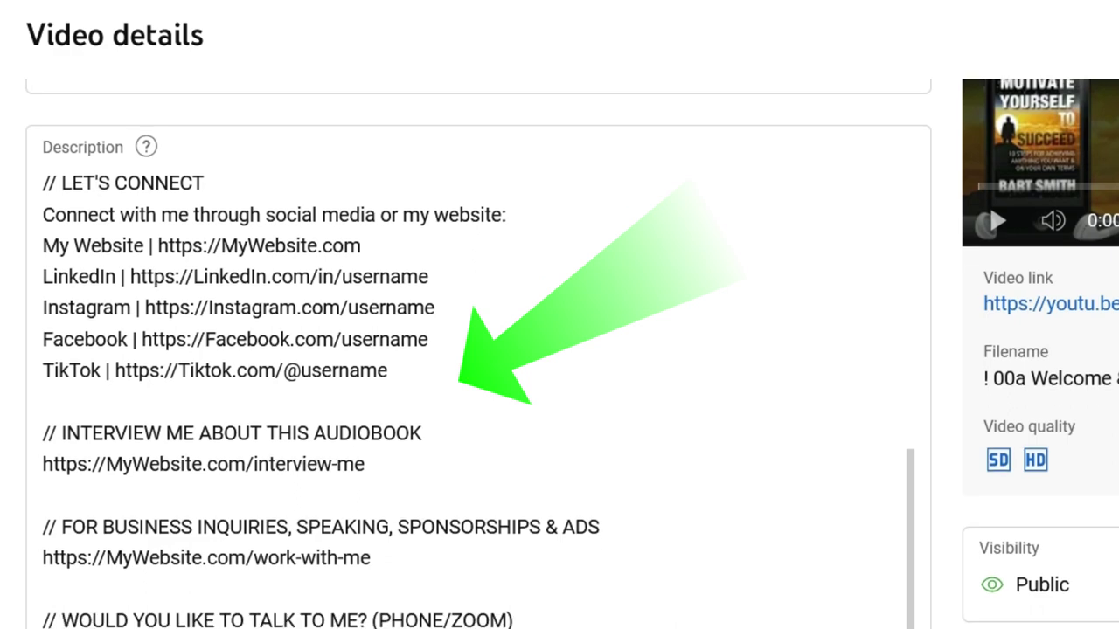
scroll(479, 354, down, 15)
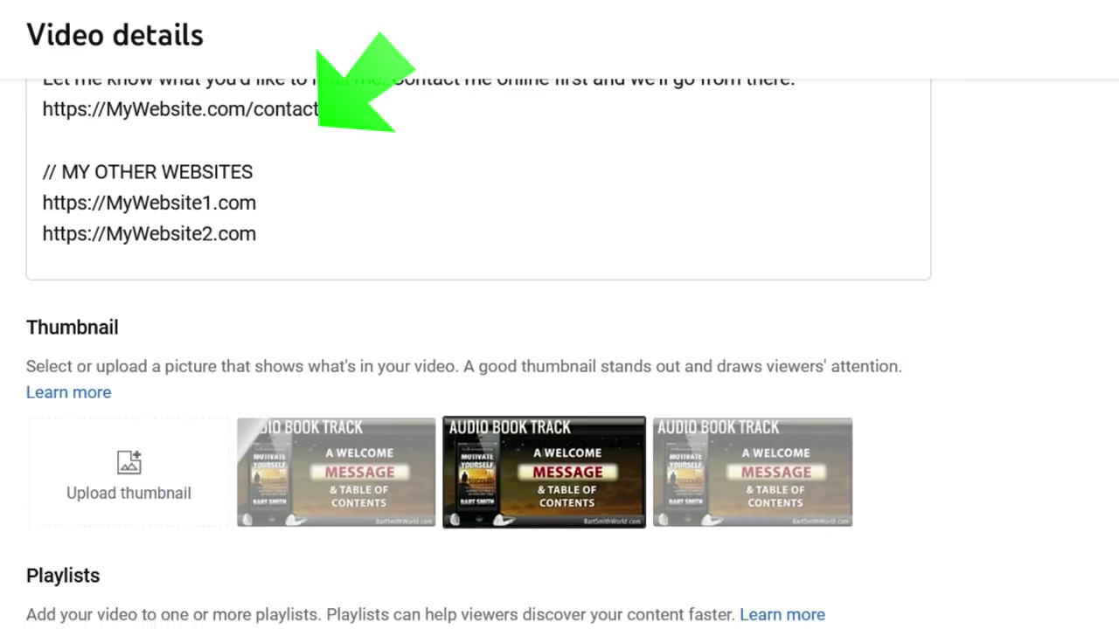
scroll(478, 354, down, 3)
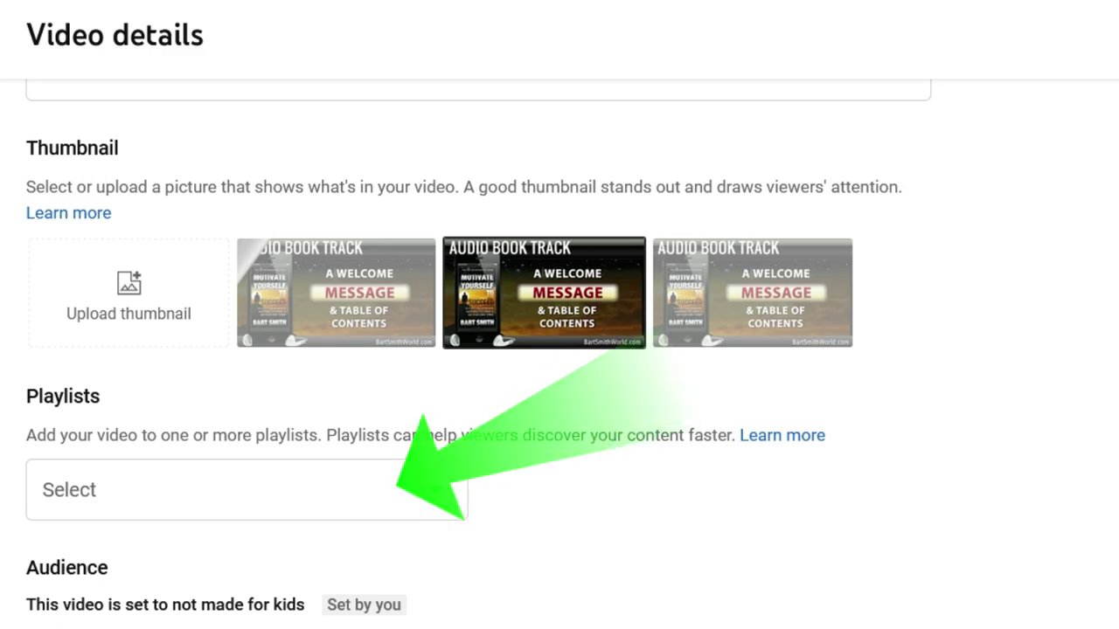
scroll(559, 350, down, 2)
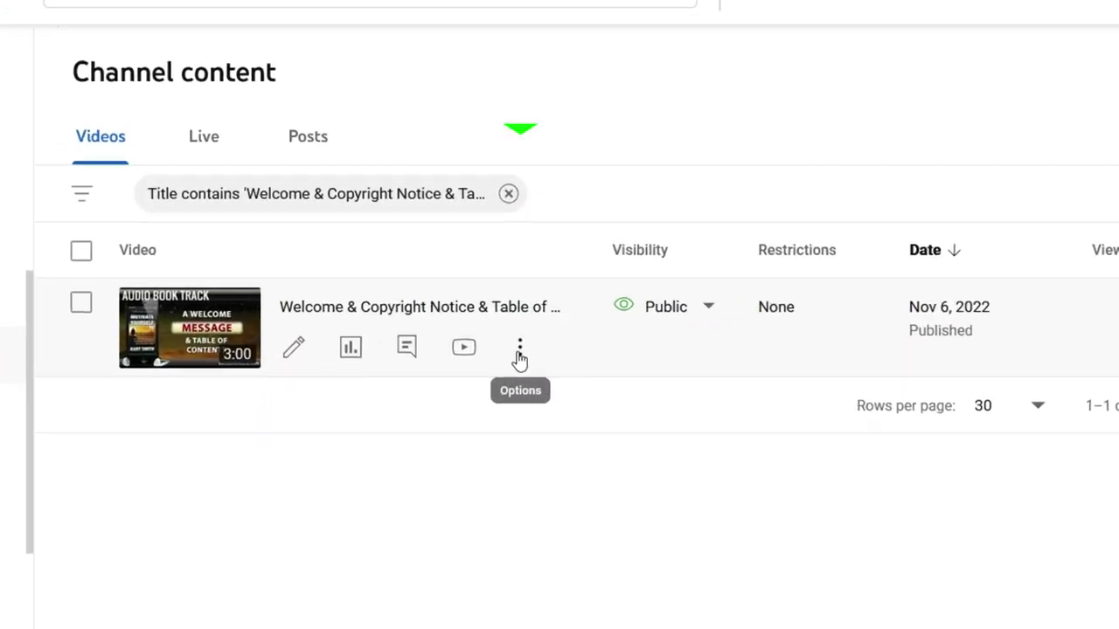
click(519, 352)
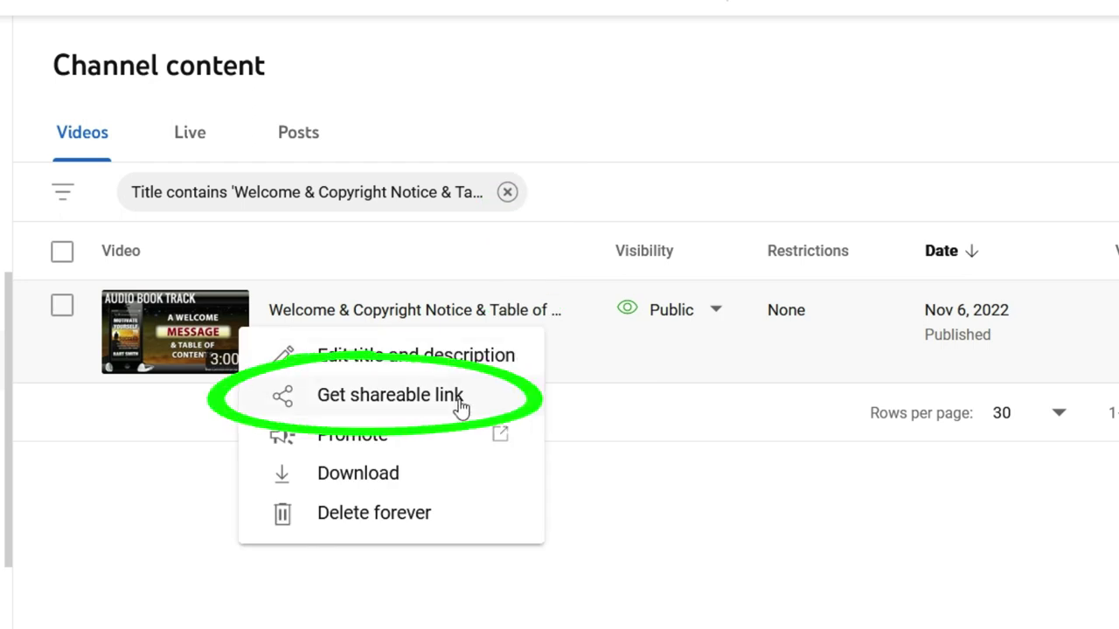
click(472, 398)
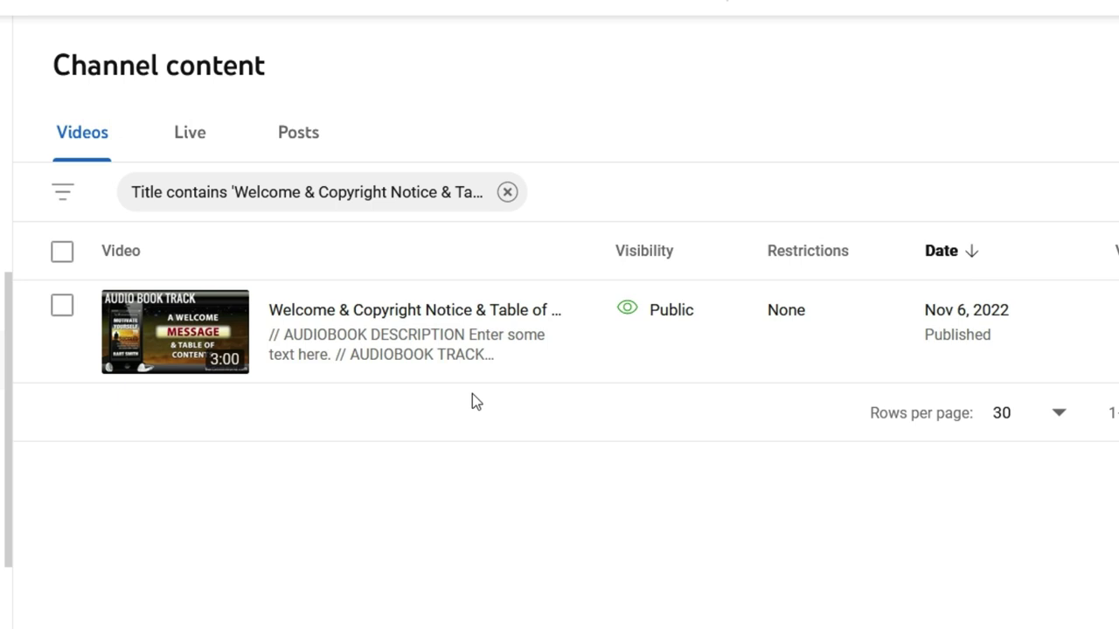
click(522, 354)
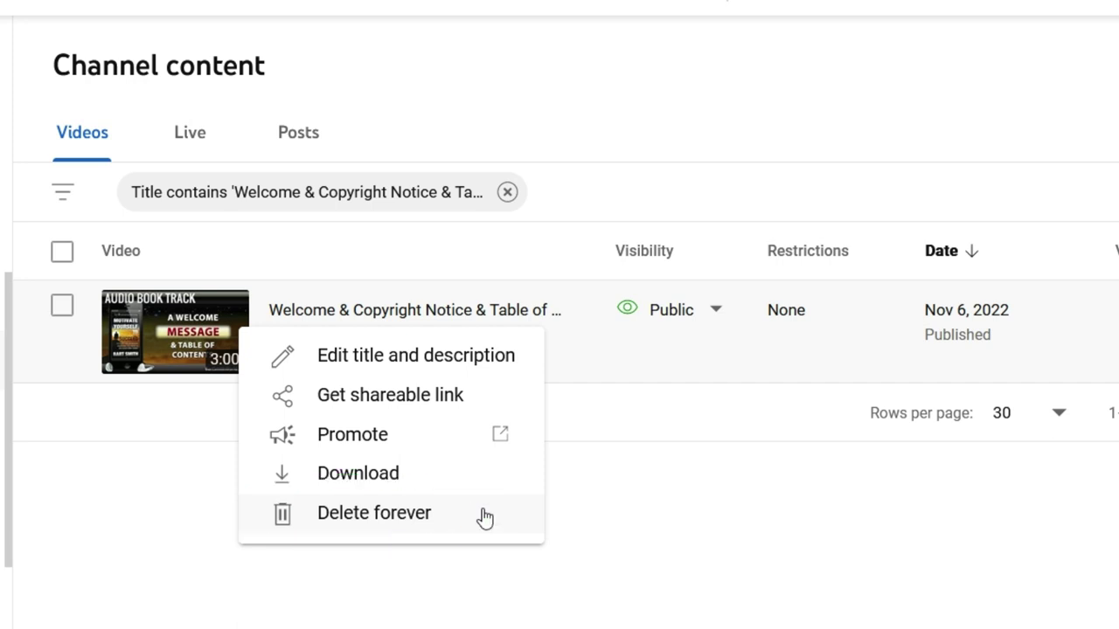
click(647, 478)
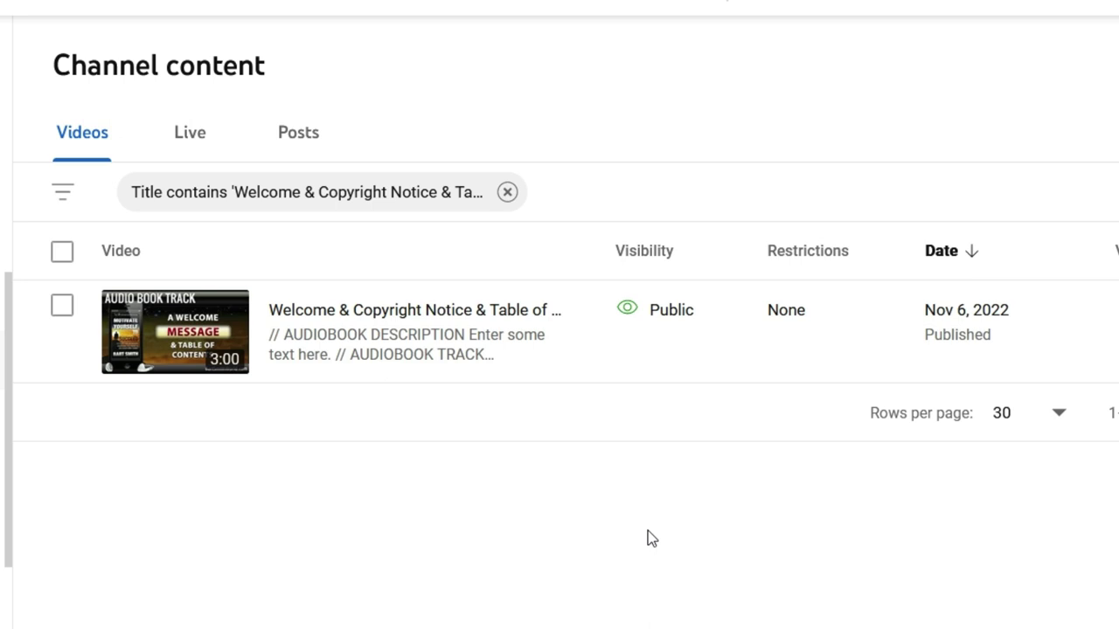